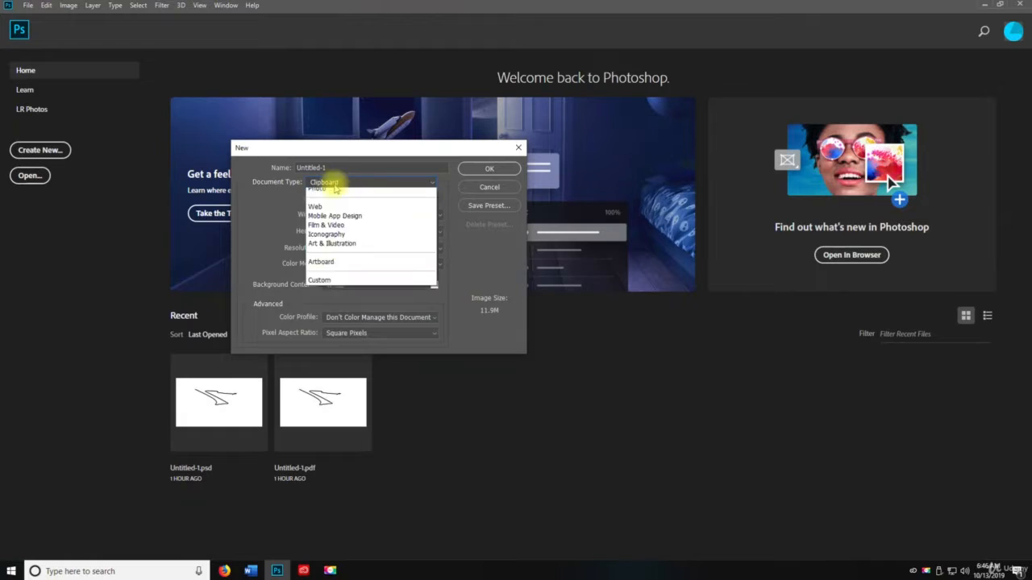
Create a new 2100 × 1500 px document at 300 pixels/inch from a preset document type
scroll(332, 194, "up", 2)
left_click(334, 202)
left_click(489, 170)
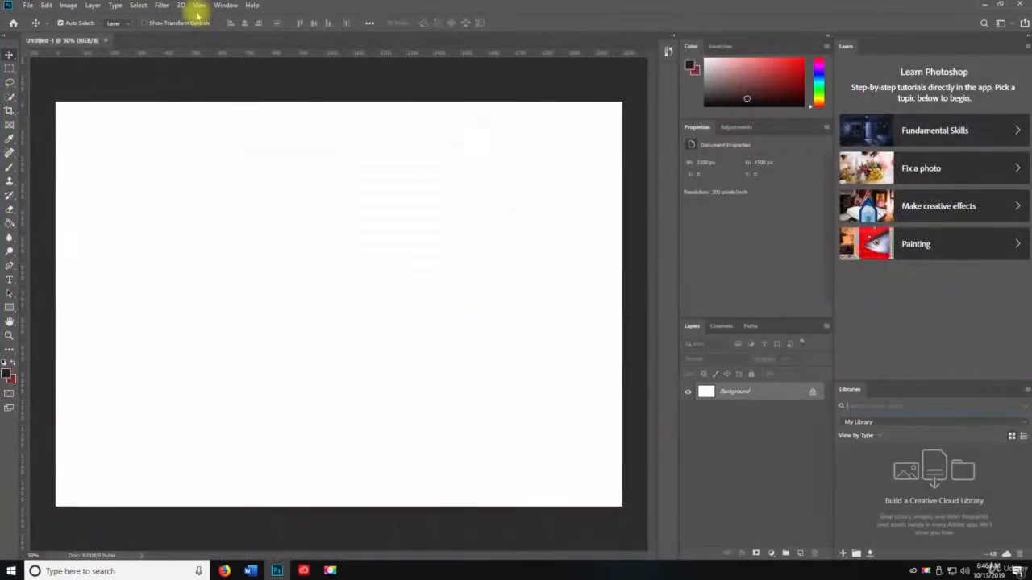
Zoom the canvas in one level to 66.7% and back out to 50%
left_click(200, 6)
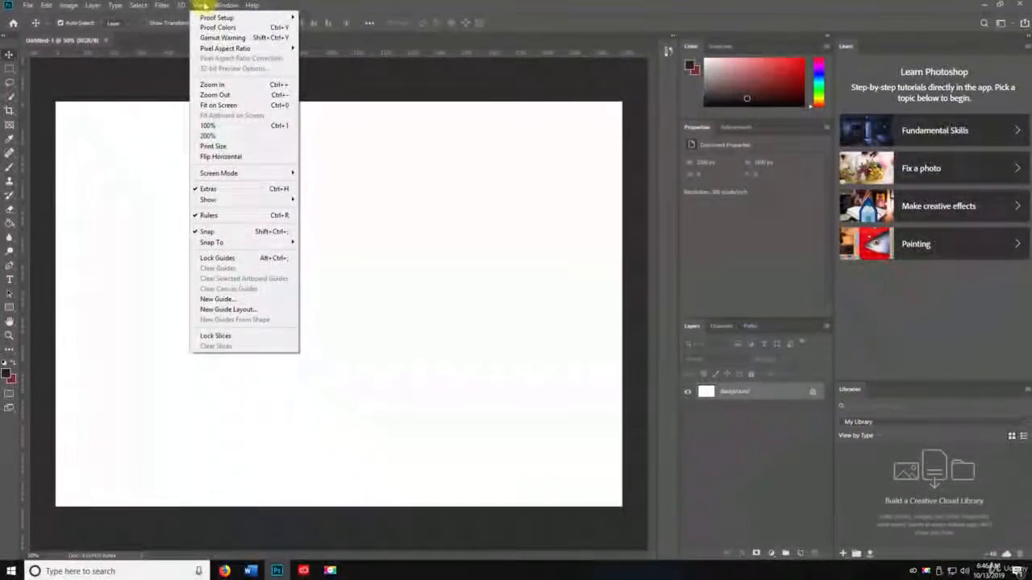
mouse_move(214, 19)
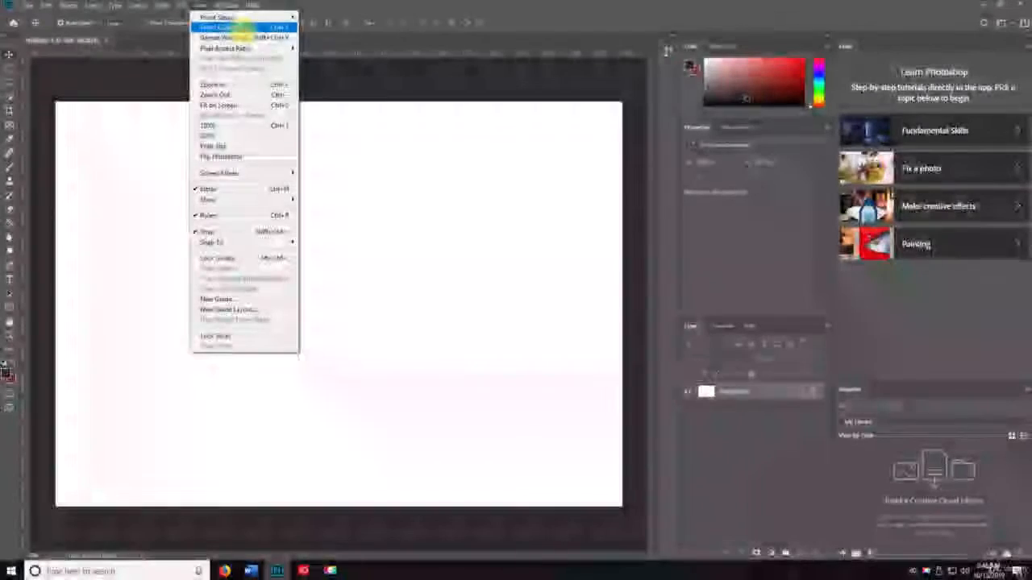
mouse_move(236, 50)
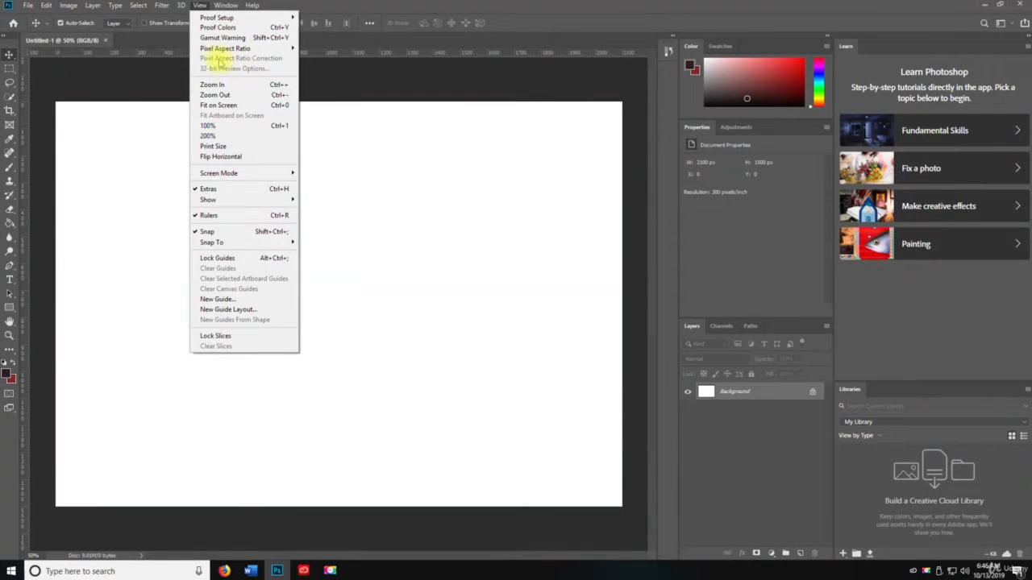
left_click(234, 85)
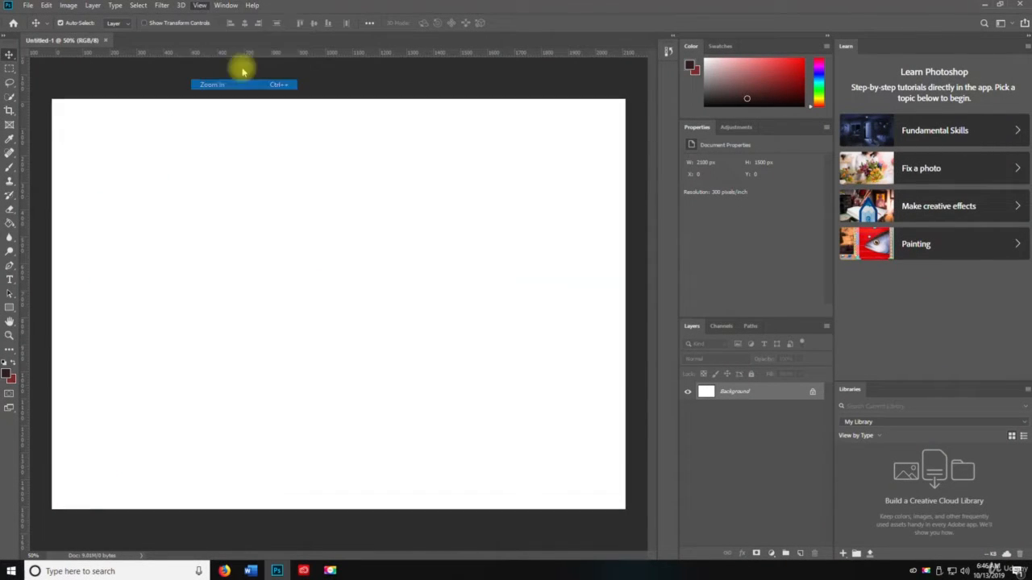
left_click(208, 12)
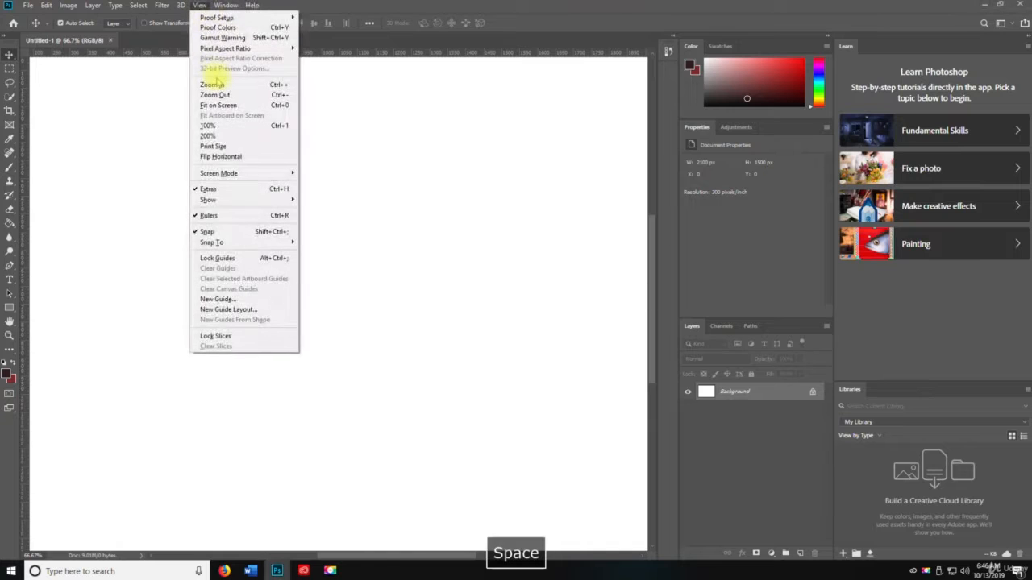
left_click(225, 94)
Fit the canvas on screen, then step its magnification to 100% and 200%
left_click(204, 10)
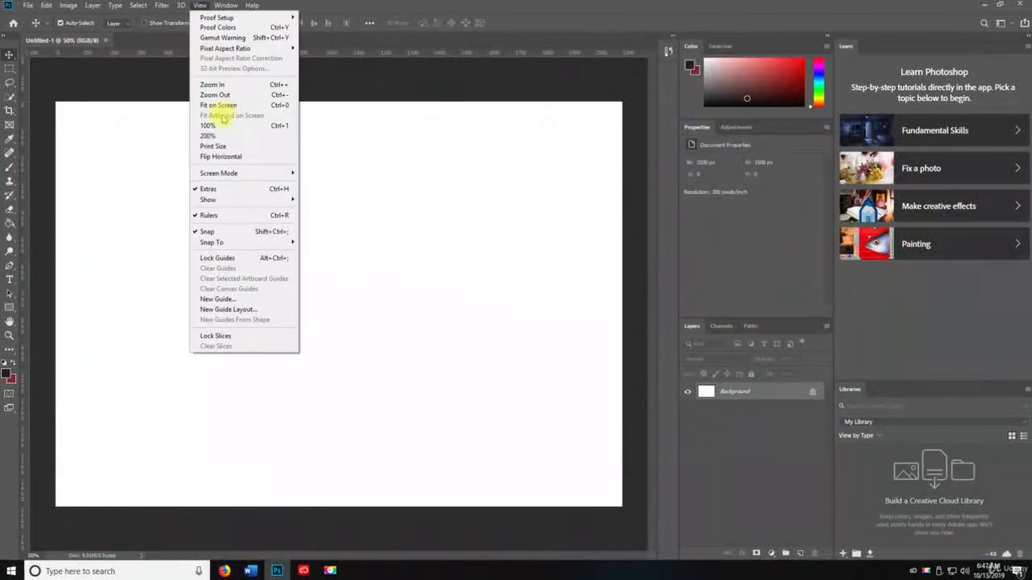
left_click(226, 104)
left_click(202, 7)
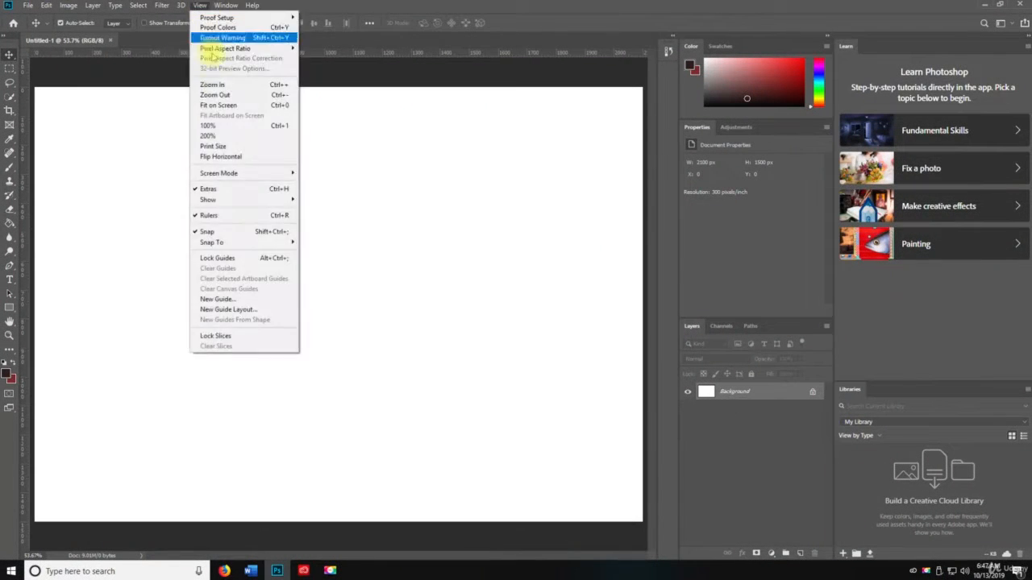
left_click(210, 126)
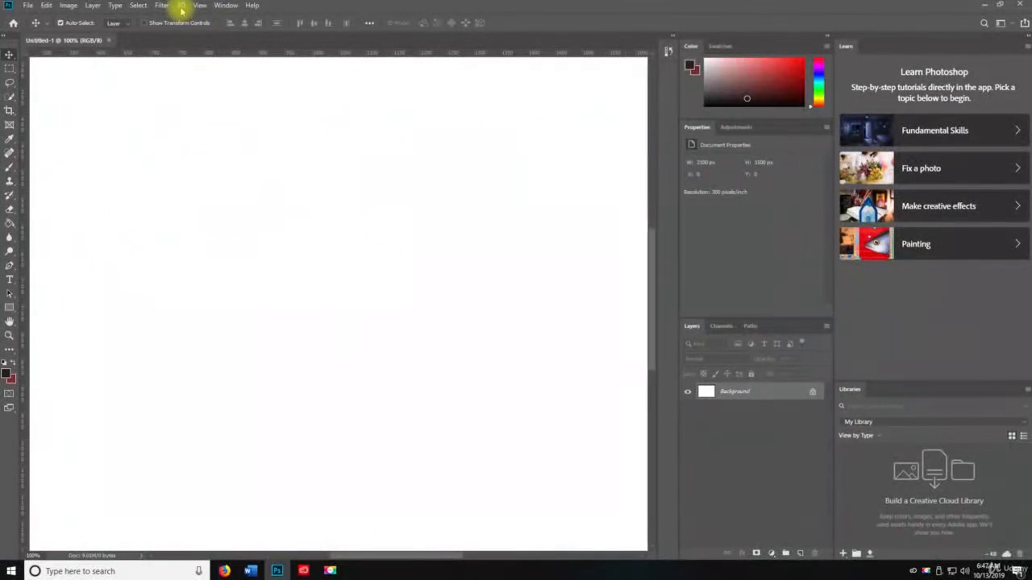
left_click(199, 7)
left_click(208, 134)
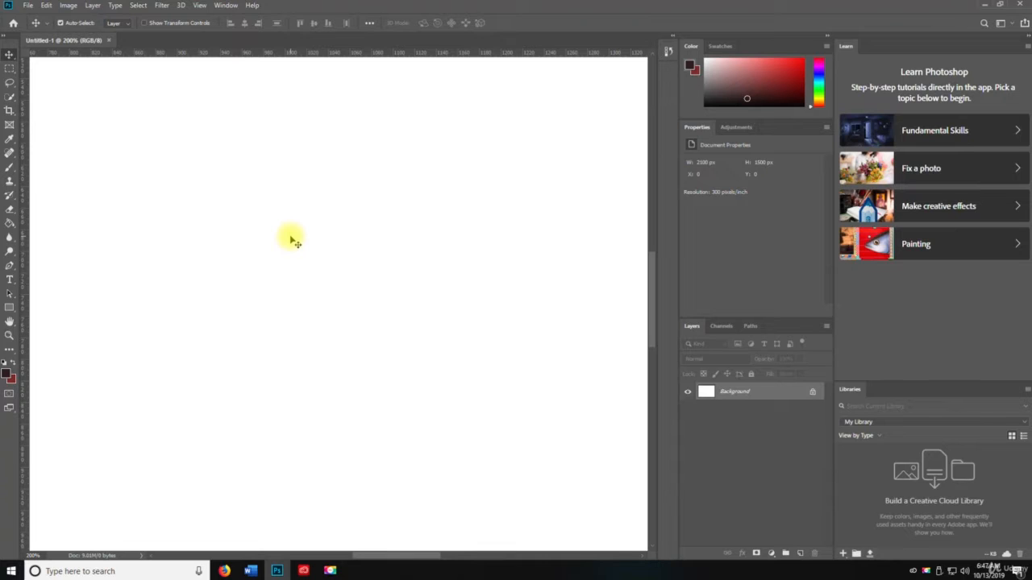
Use the Zoom tool to zoom out of the canvas to 16.7% and back in to 66.7%
key("z")
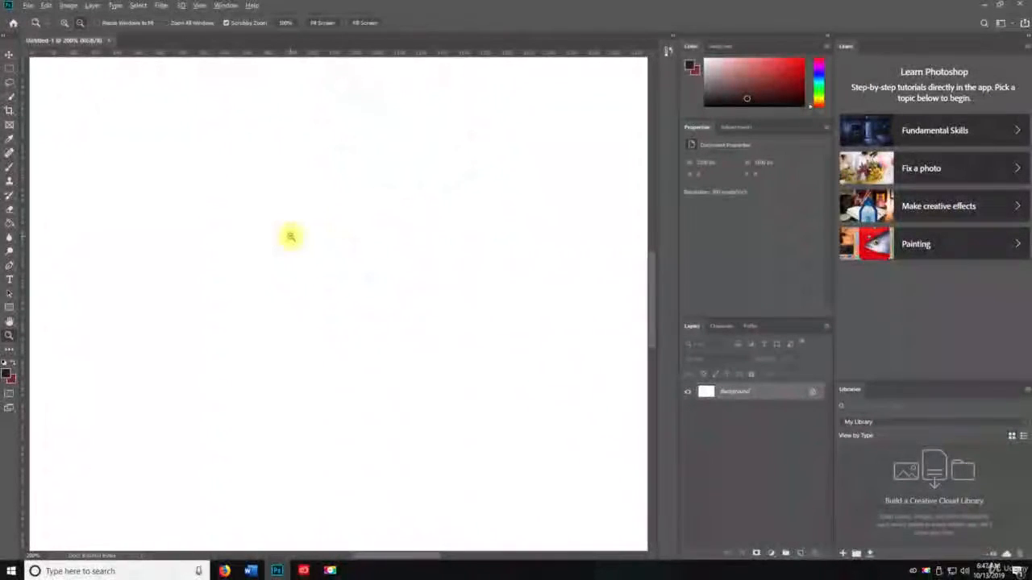
left_click(291, 237, "alt")
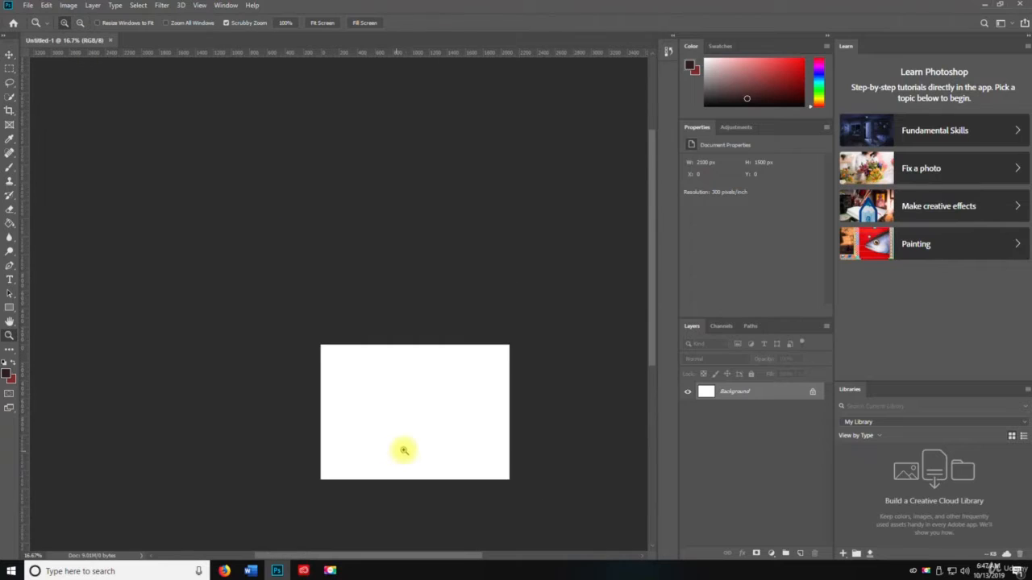
left_click(407, 427)
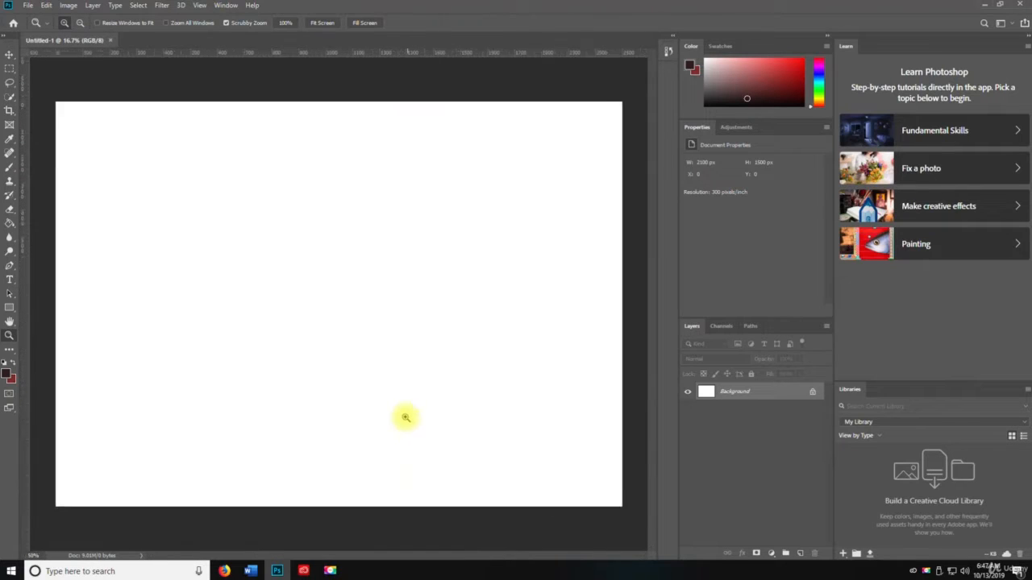
Pan to the canvas's upper-left corner, then zoom out to 50% and recentre the canvas
key("space")
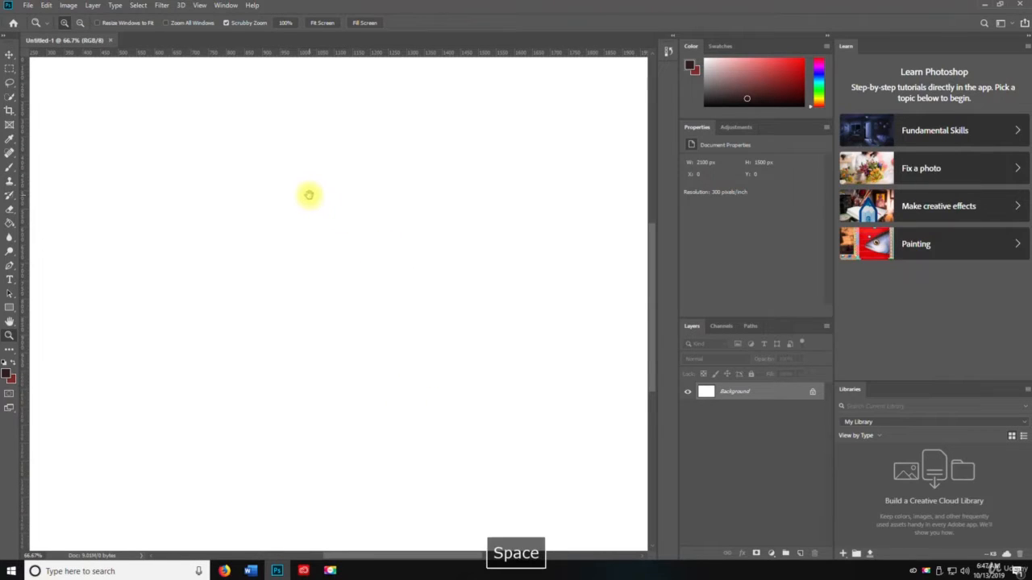
left_click_drag(309, 195, 384, 237)
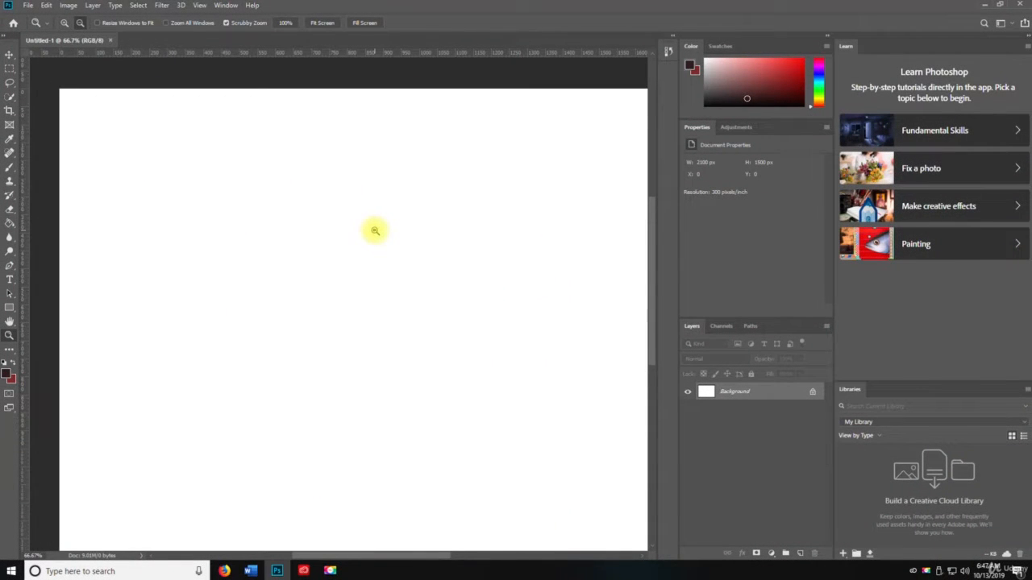
left_click(375, 231, "alt")
key("space")
left_click_drag(410, 359, 398, 256)
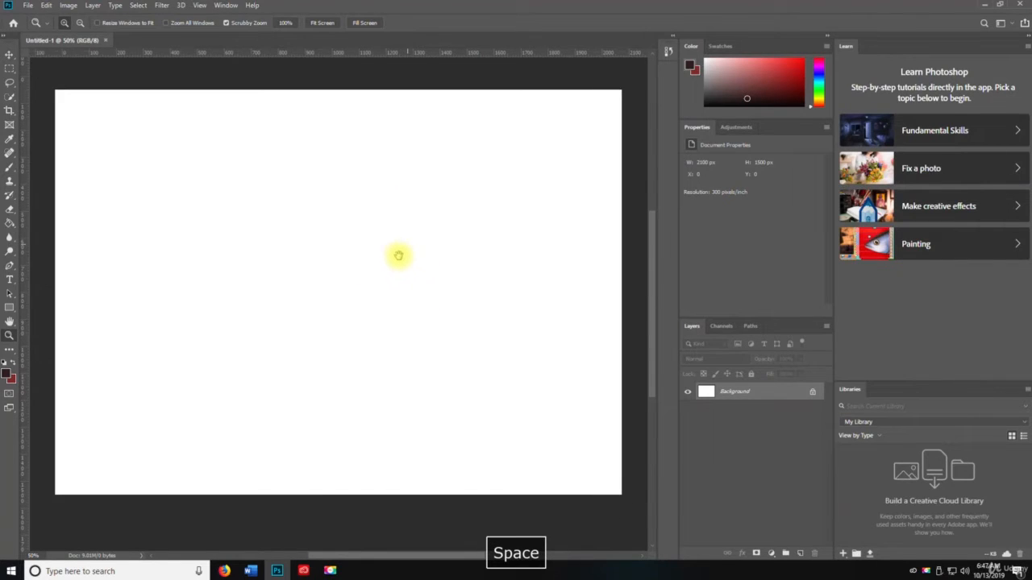
Display the canvas at print size, then flip the view horizontally and back
left_click(200, 6)
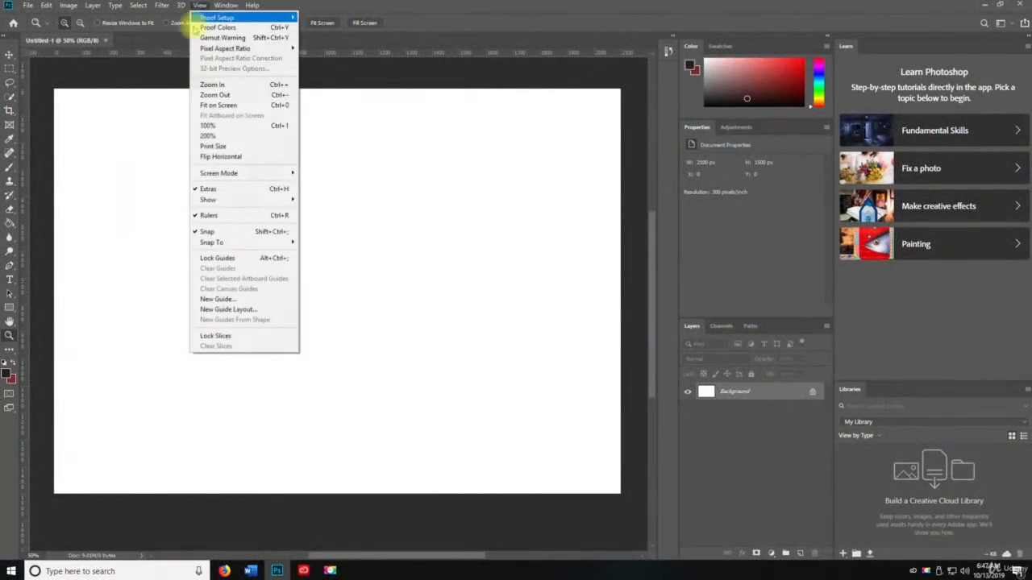
left_click(275, 146)
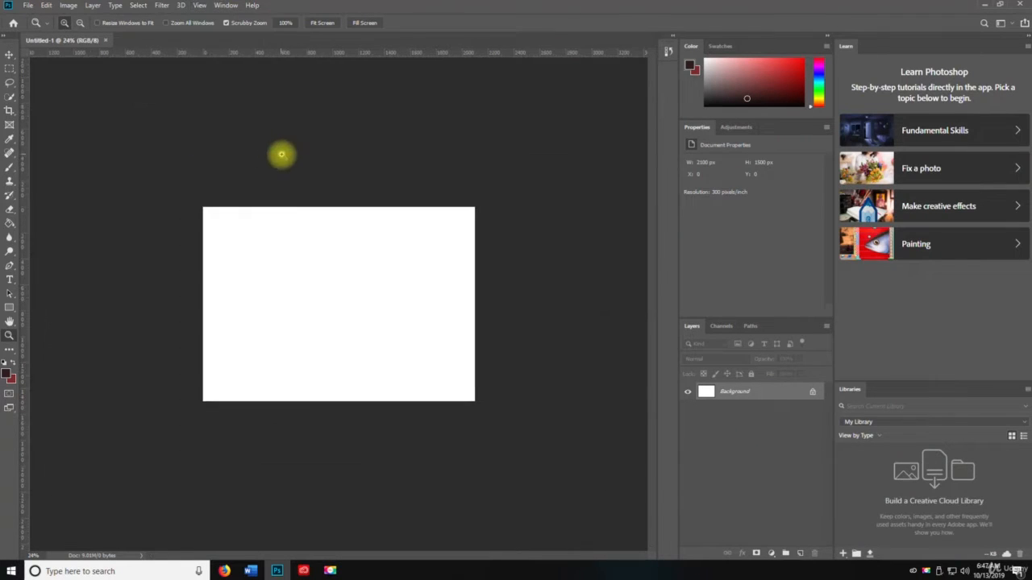
left_click(201, 6)
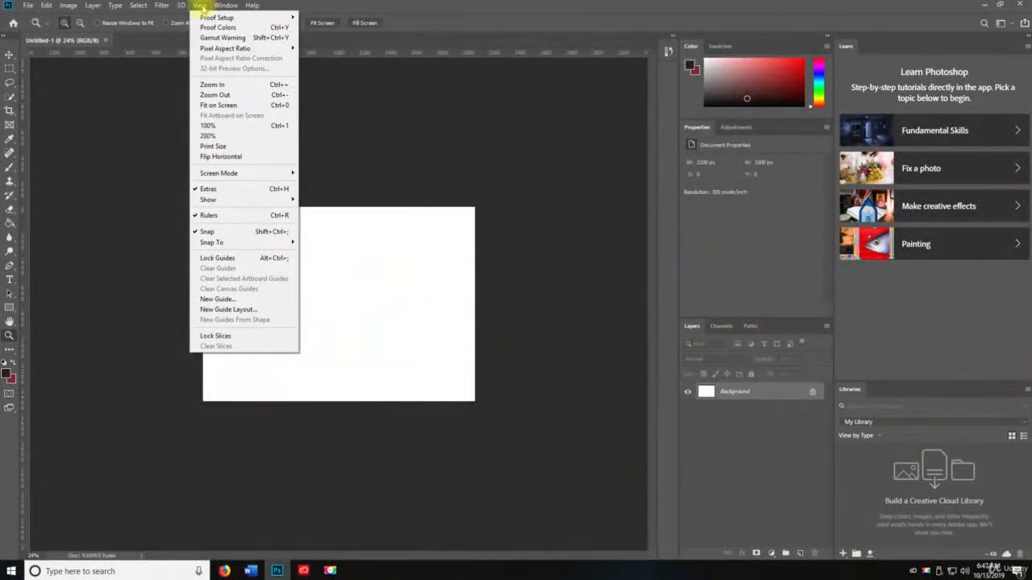
left_click(211, 158)
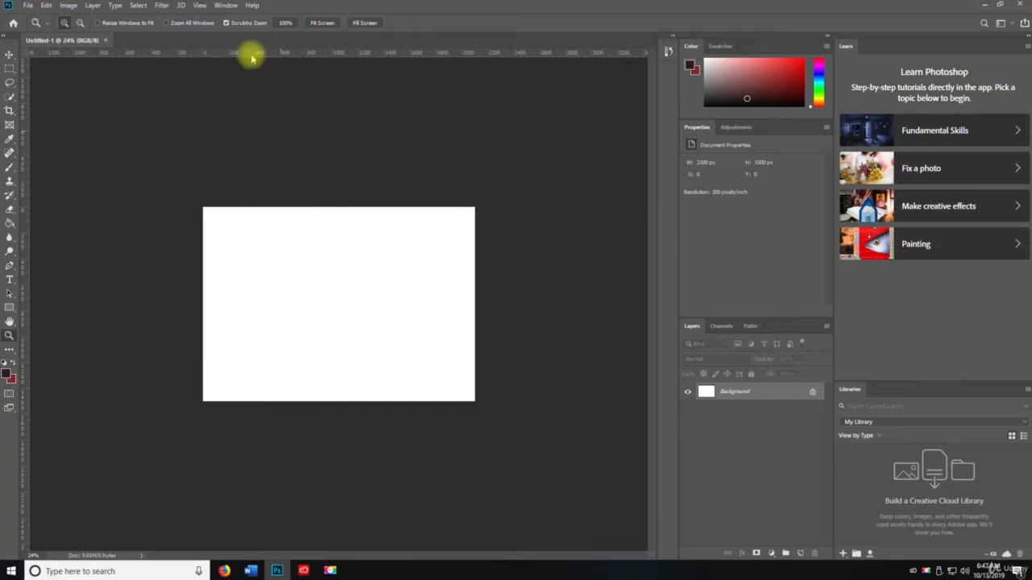
left_click(199, 5)
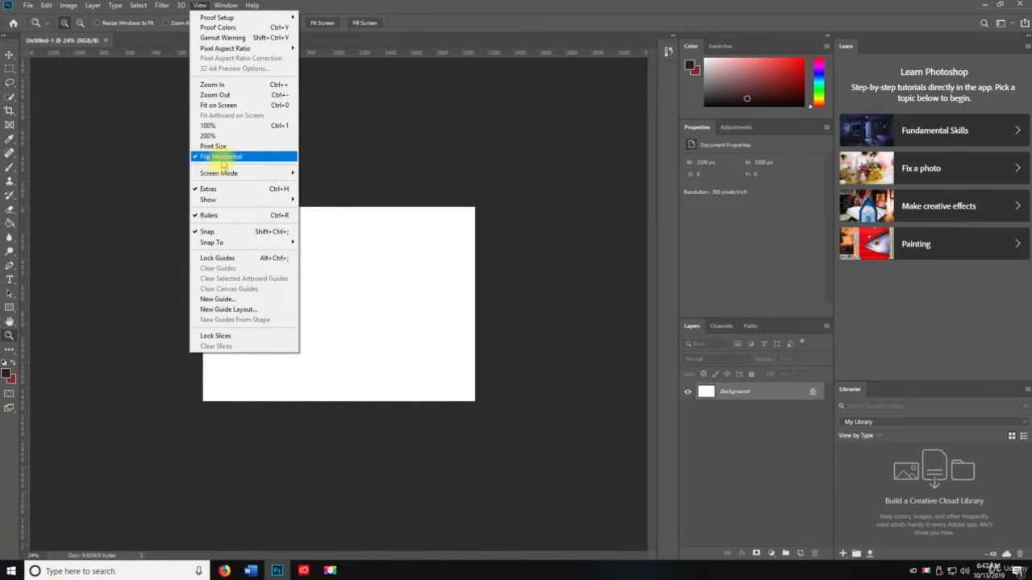
left_click(219, 159)
Review the available Screen Mode options without changing the current mode
key("space")
left_click(224, 6)
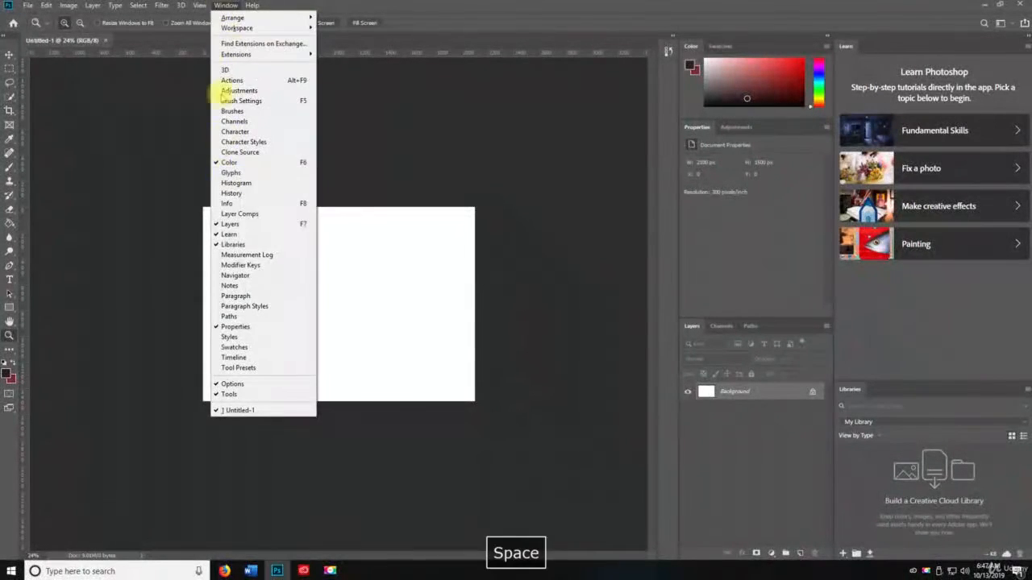
mouse_move(199, 6)
mouse_move(257, 172)
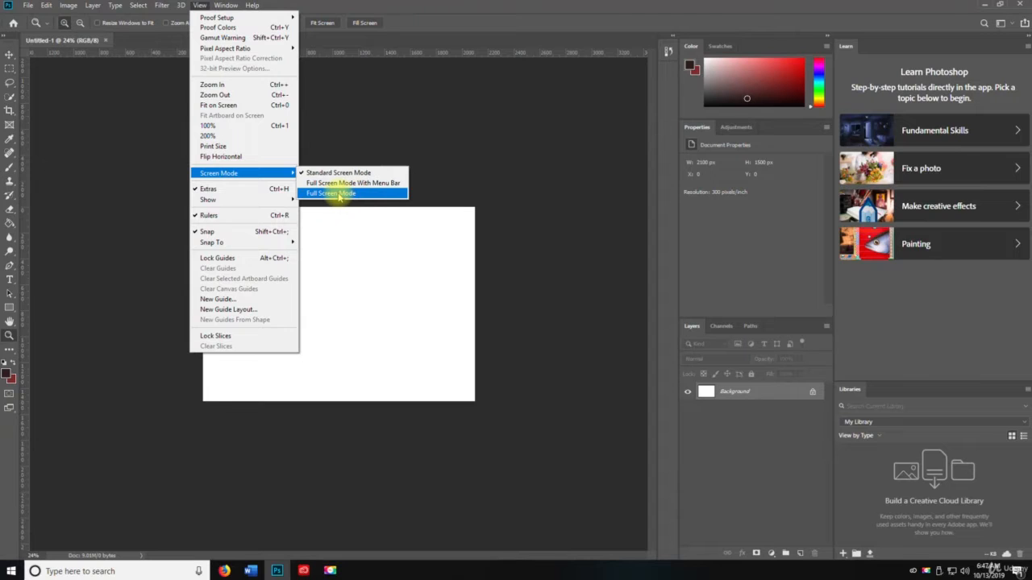
left_click(199, 6)
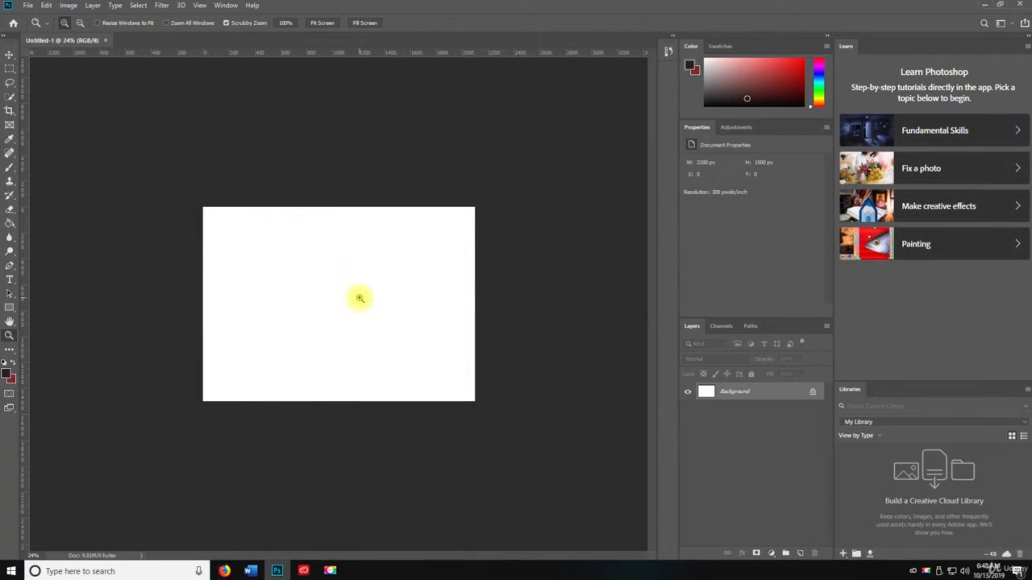
Switch to Full Screen Mode With Menu Bar, hide the panels and reposition the canvas in the empty workspace
type("ff")
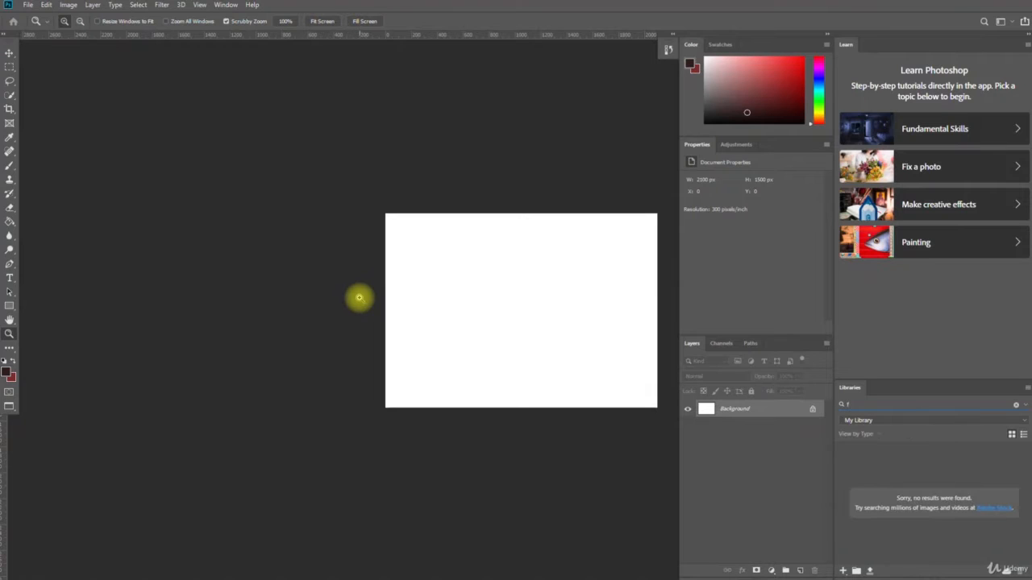
key("Tab")
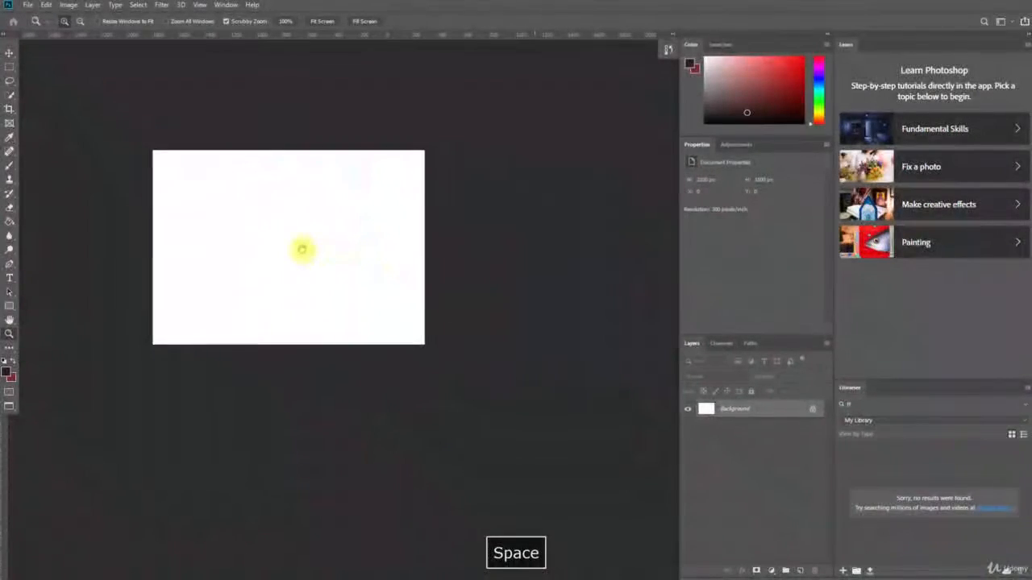
key("Tab")
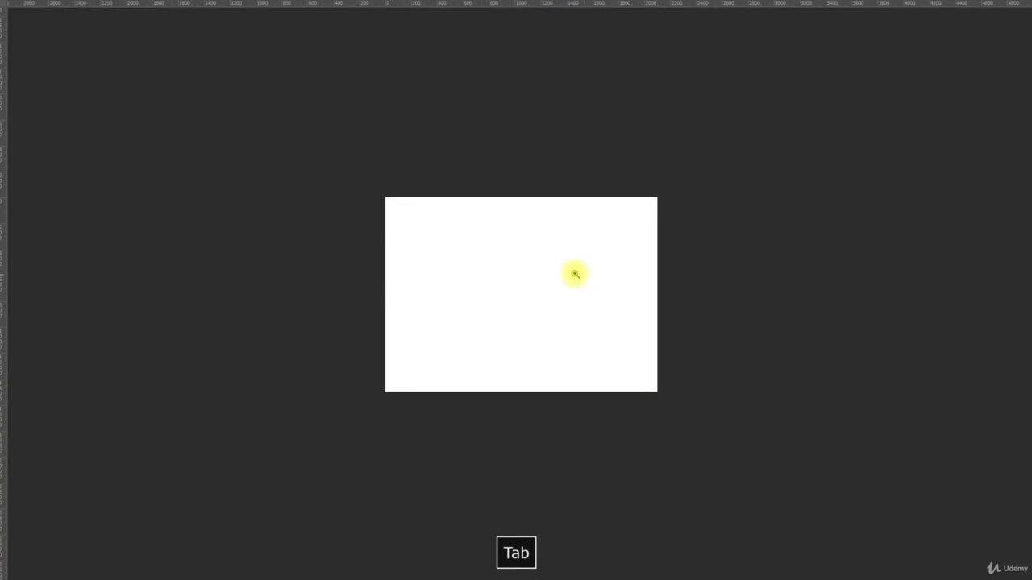
key("space")
left_click_drag(573, 272, 456, 232)
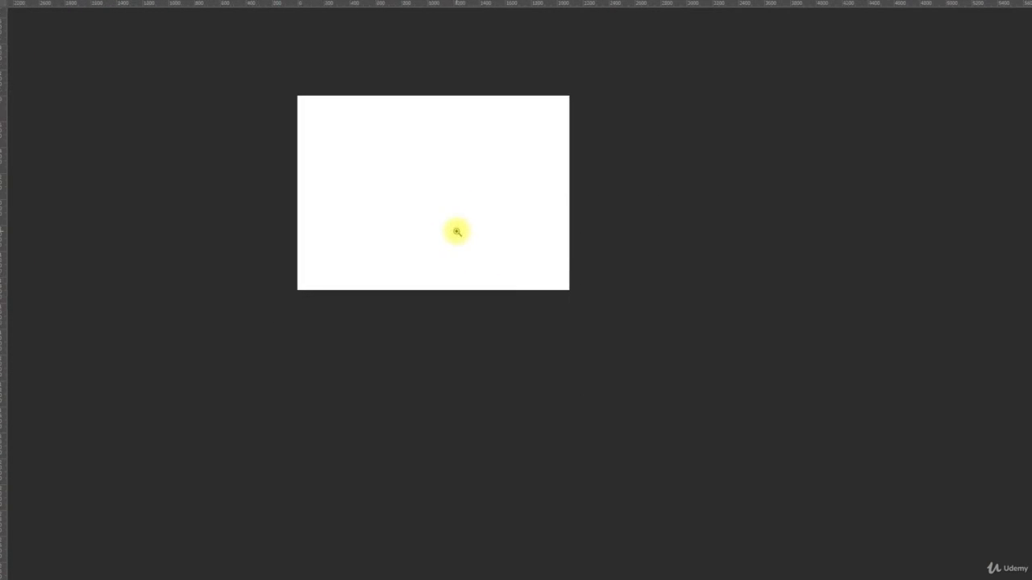
Cycle through the screen modes back to Standard Screen Mode and restore the hidden panels
key("f")
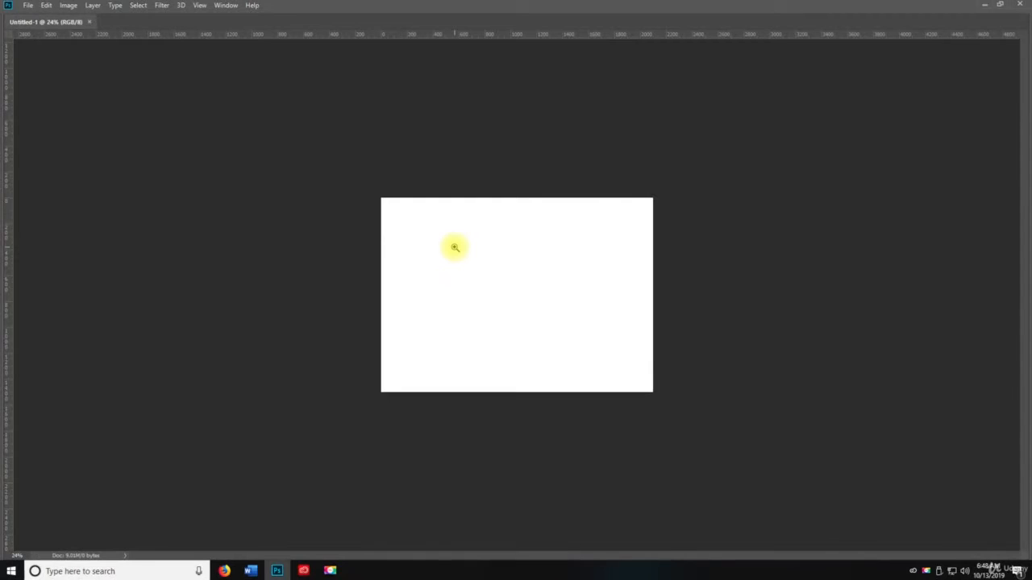
key("f")
key("f")
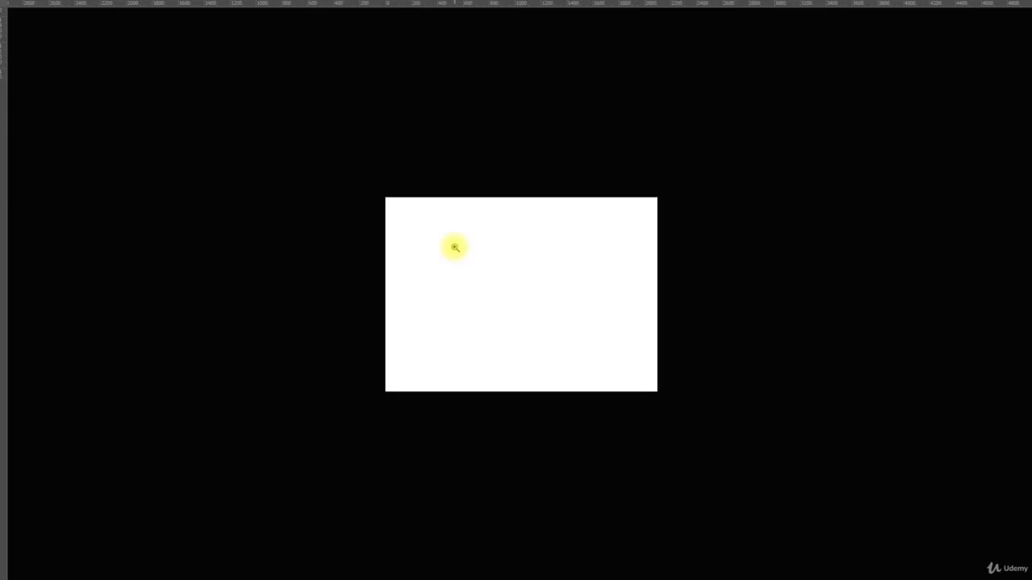
key("f")
key("Tab")
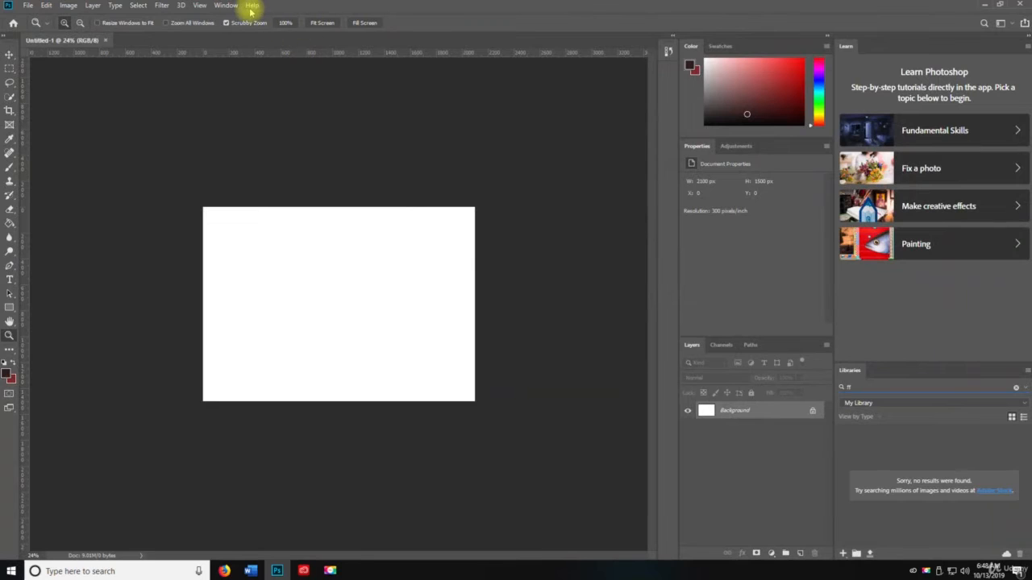
Examine the list of screen modes again, including Full Screen Mode
left_click(199, 5)
mouse_move(219, 174)
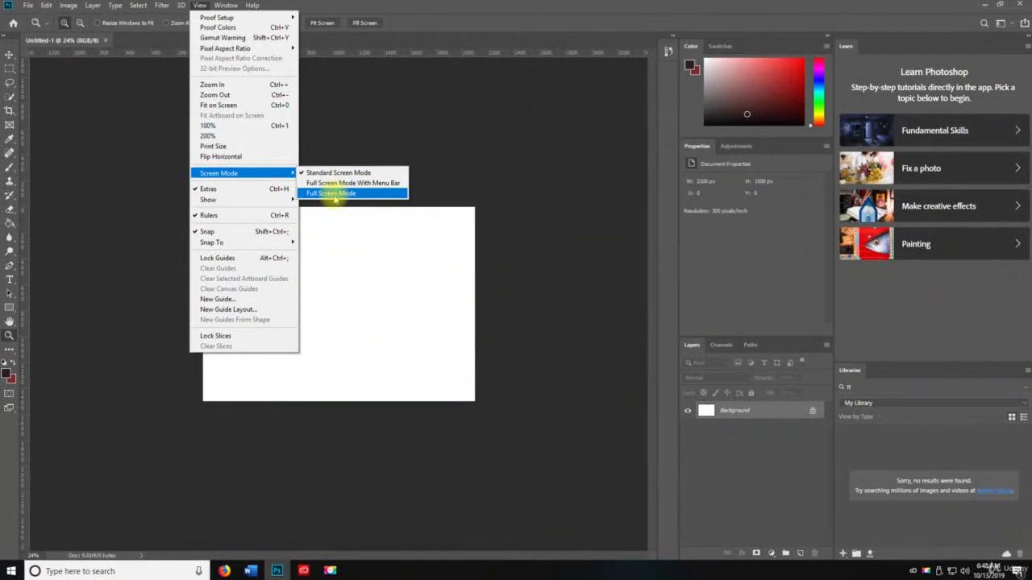
left_click(143, 167)
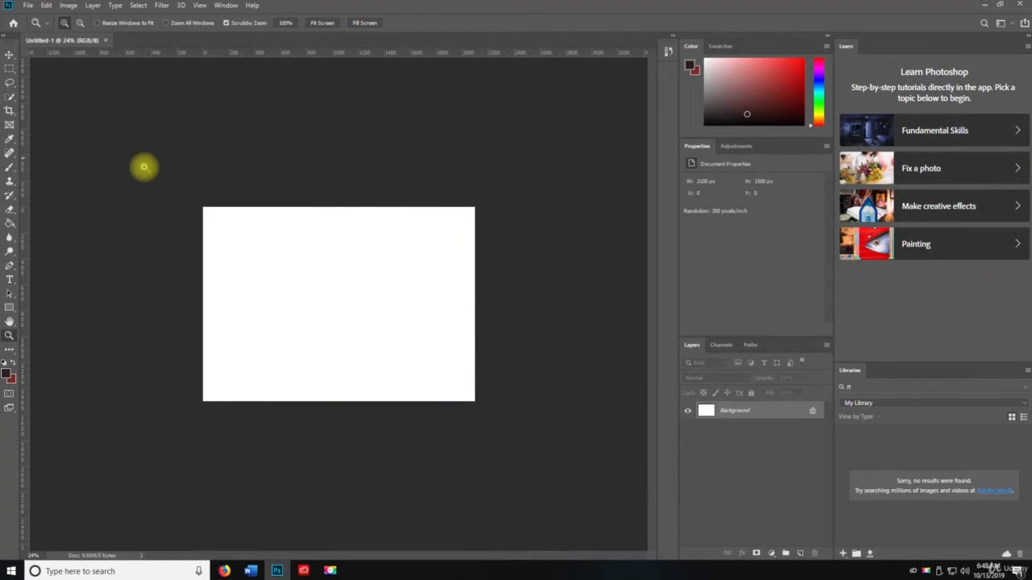
Hide all panels and cycle the screen display to Full Screen Mode with the black surround
key("Tab")
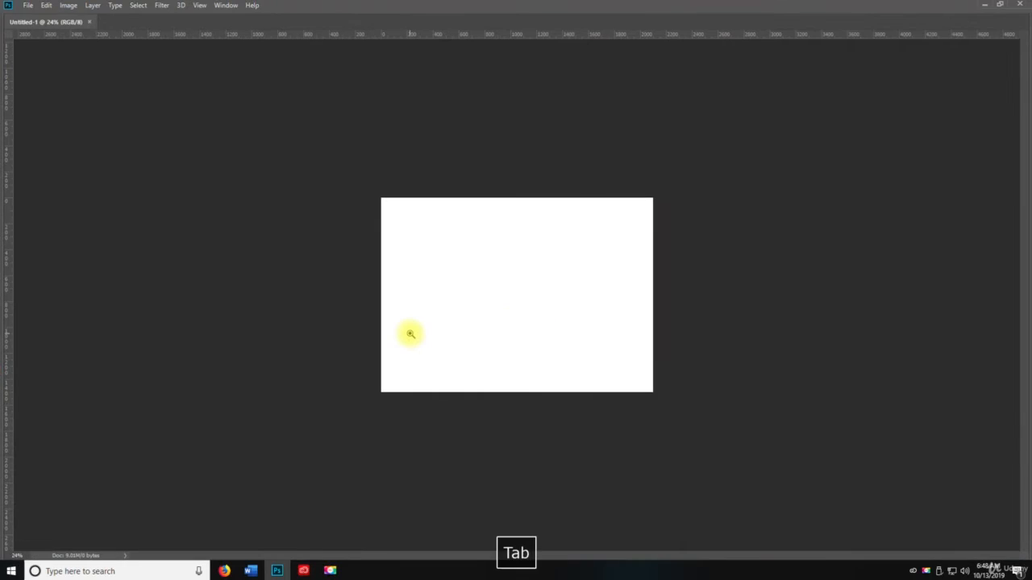
key("space")
key("f")
key("f")
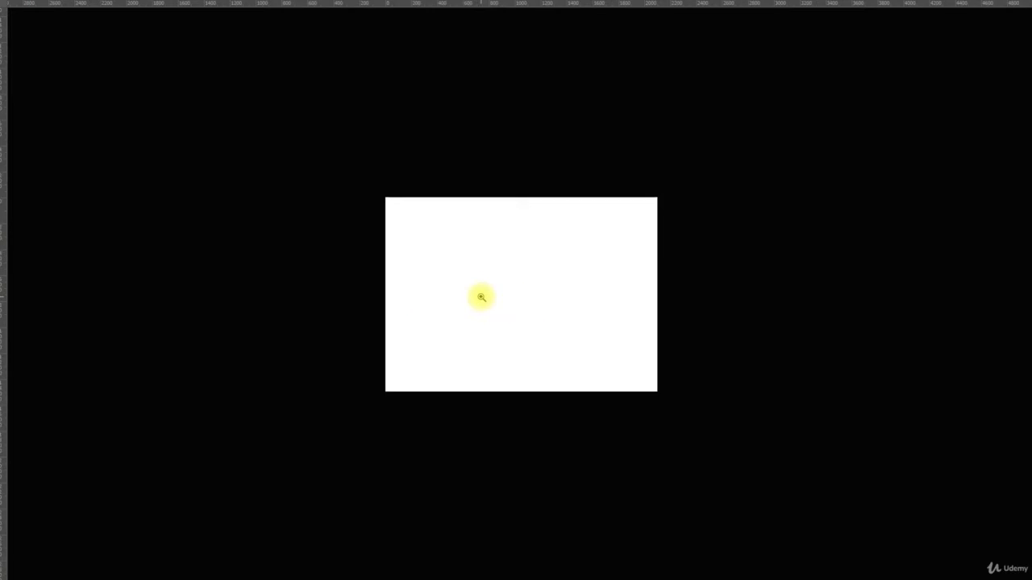
Reposition the canvas against the black surround and return to Standard Screen Mode
left_click_drag(481, 295, 413, 301)
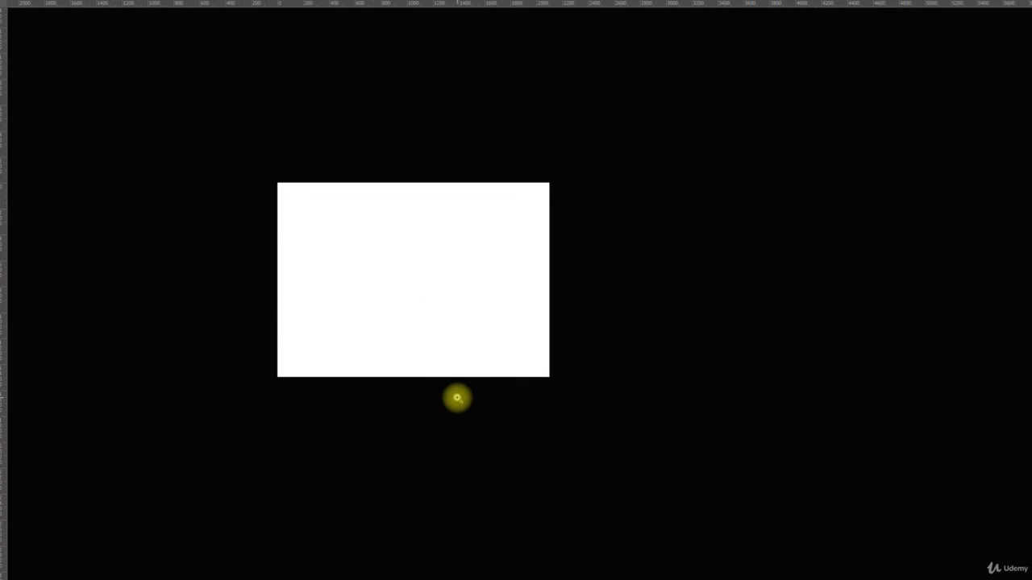
key("f")
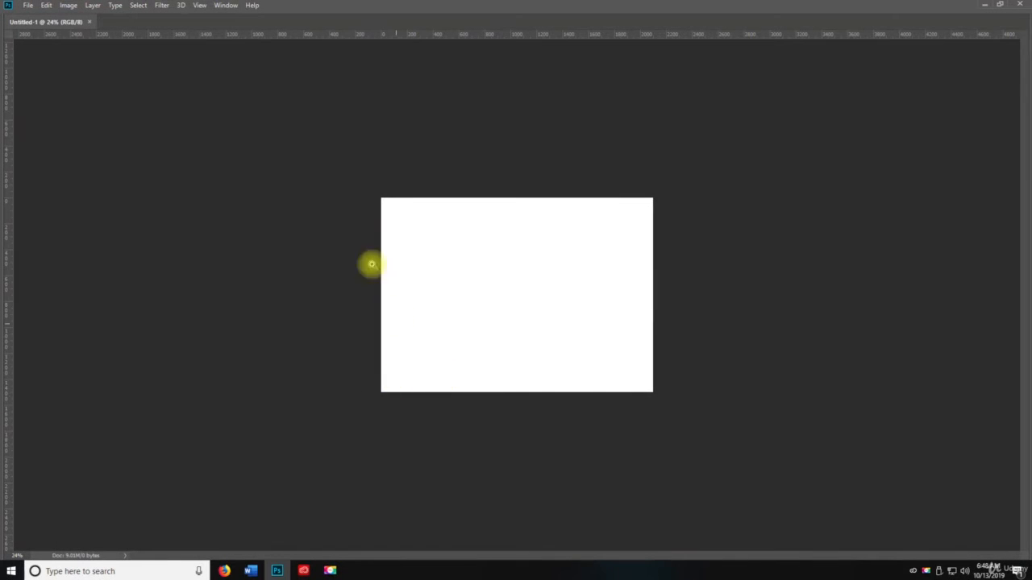
Switch to Full Screen Mode With Menu Bar, cycle back to Standard Screen Mode and restore the hidden panels
left_click(199, 6)
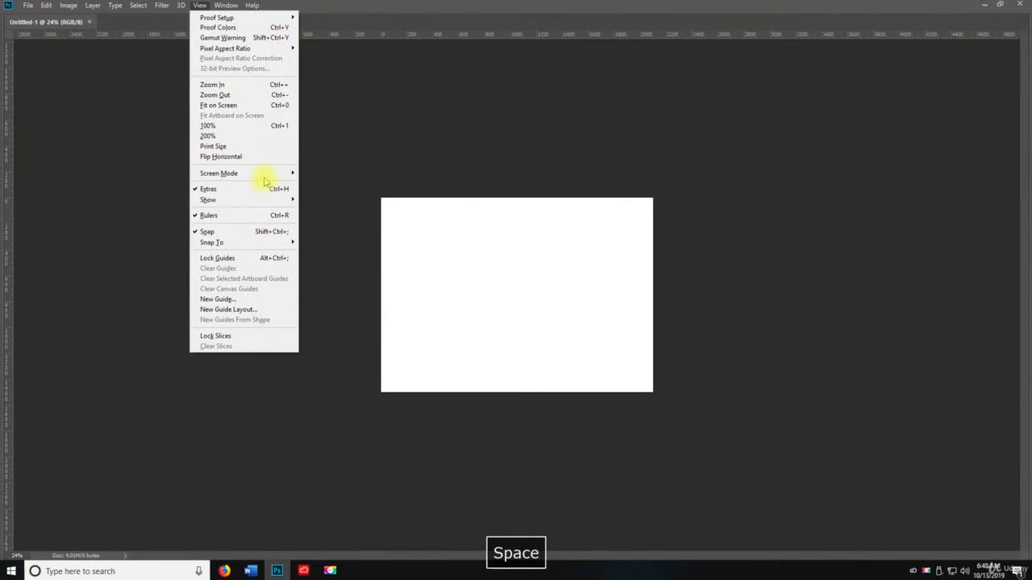
mouse_move(267, 176)
left_click(395, 183)
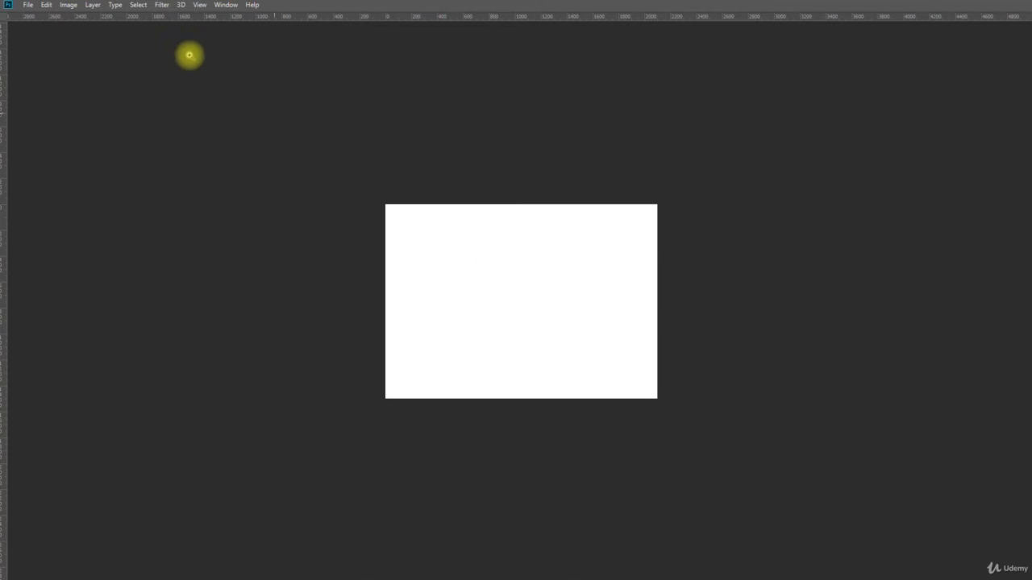
key("f")
key("f")
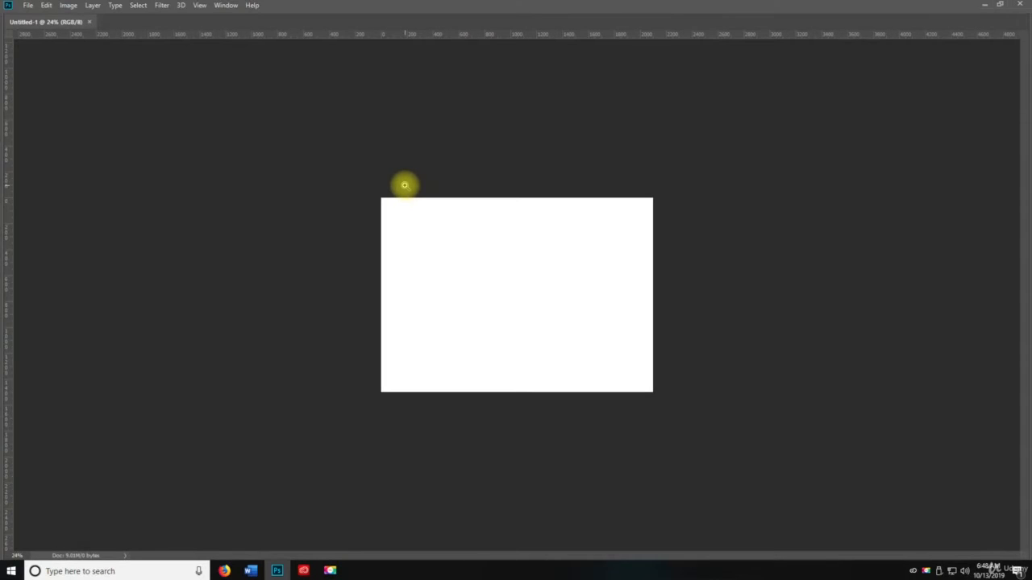
key("Tab")
Examine the list of extras under Show, and toggle the rulers off and back on
left_click(208, 6)
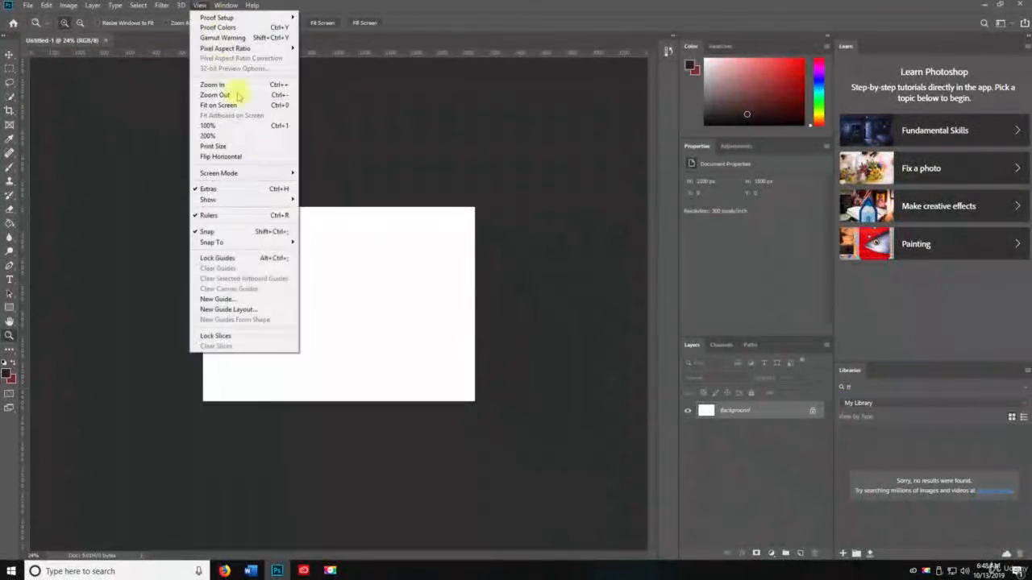
mouse_move(274, 200)
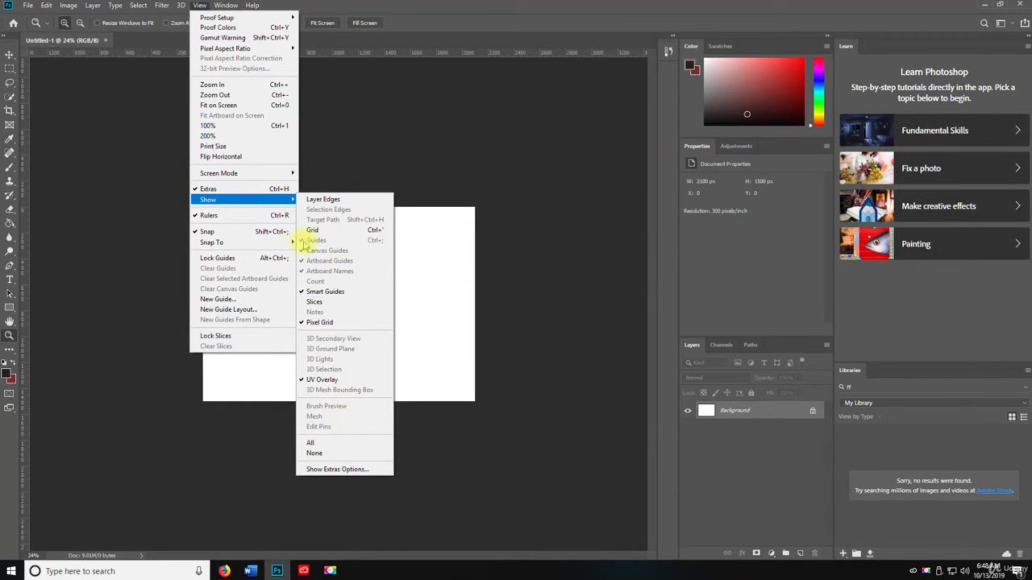
left_click(261, 222)
key("ctrl+r")
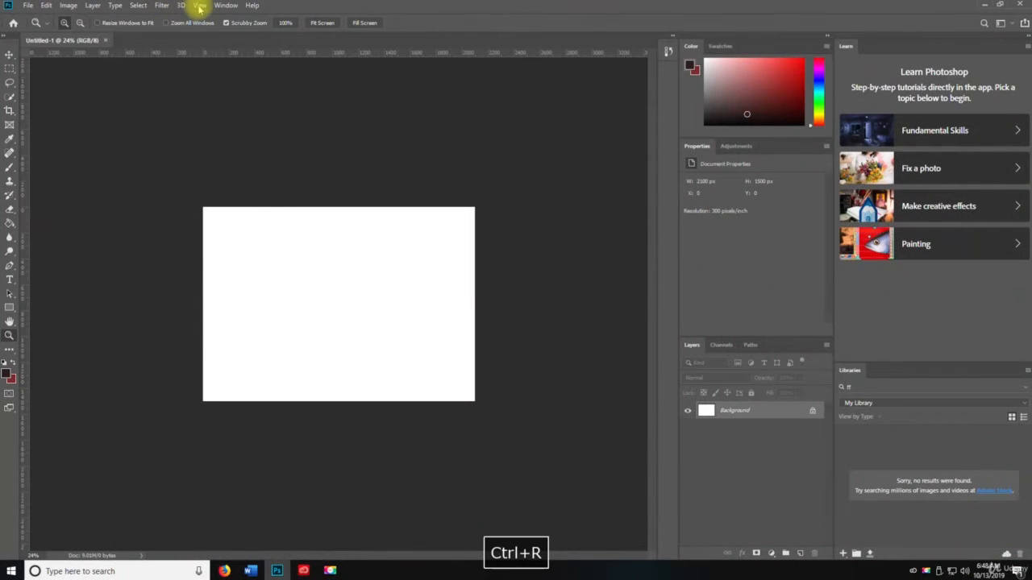
Examine the Snap To options and the orientation and position settings for a new guide, without adding one
left_click(199, 6)
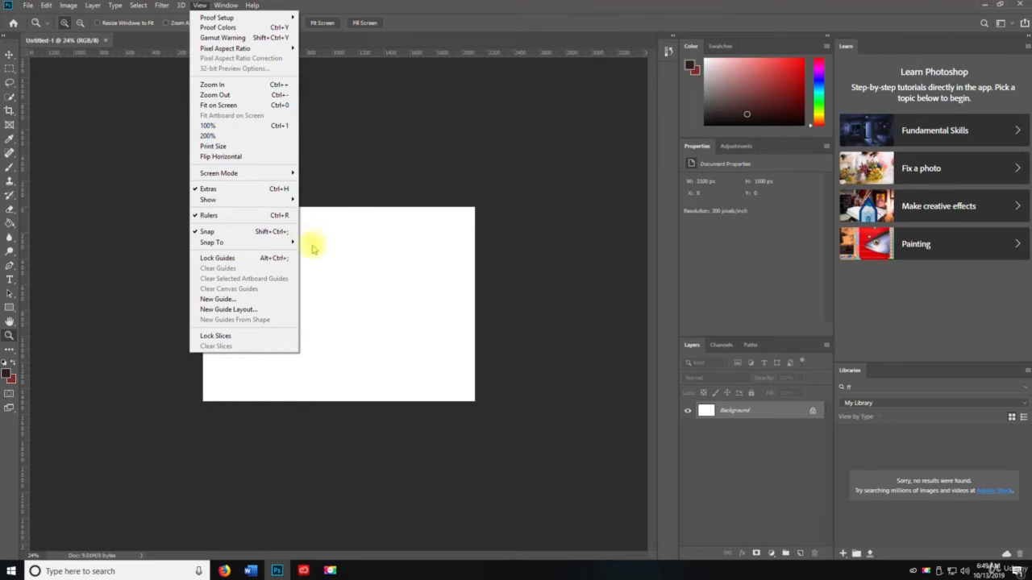
mouse_move(293, 240)
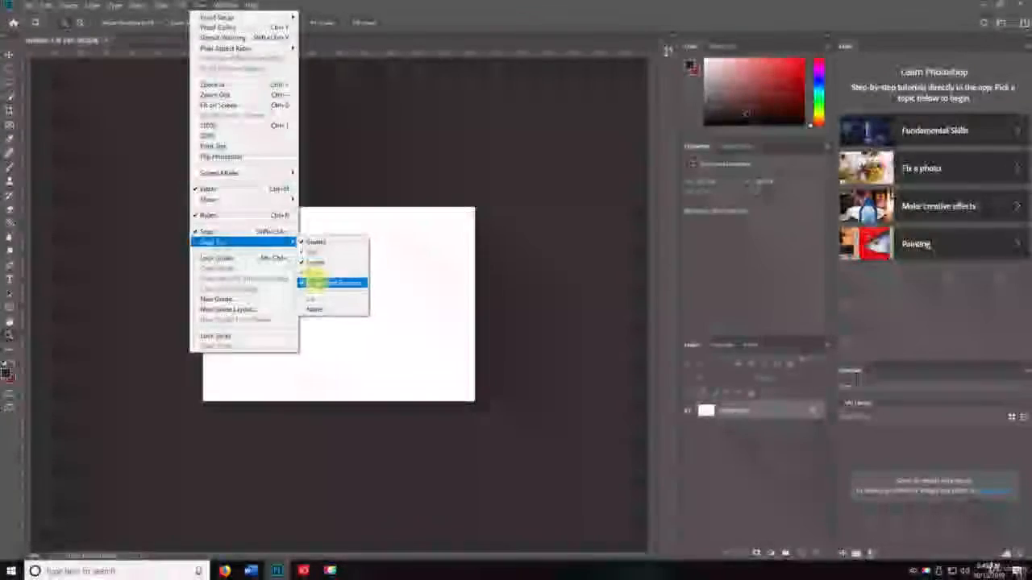
left_click(230, 300)
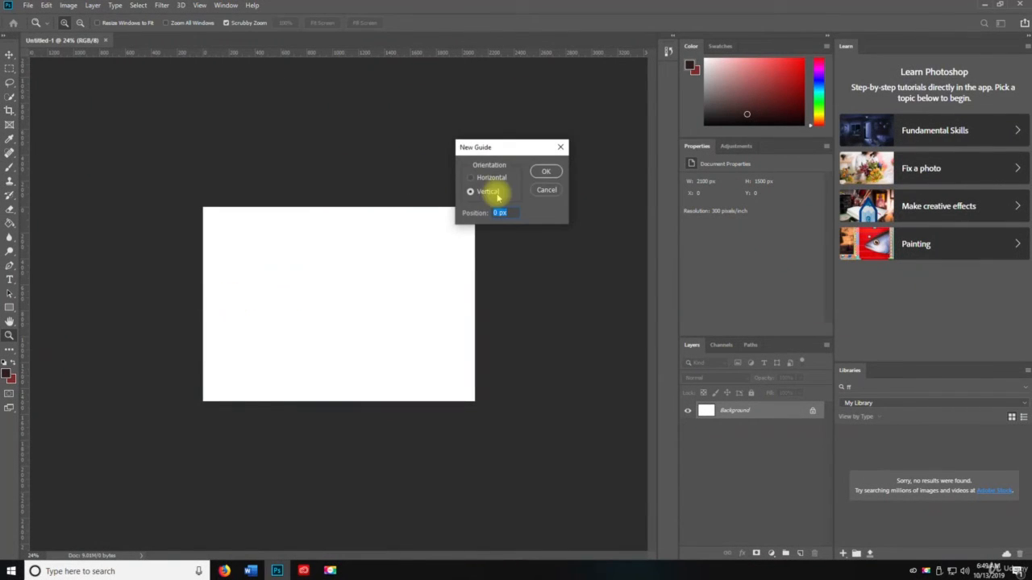
left_click(544, 187)
Place two horizontal and two vertical ruler guides along the four edges of the white canvas
left_click_drag(337, 59, 334, 207)
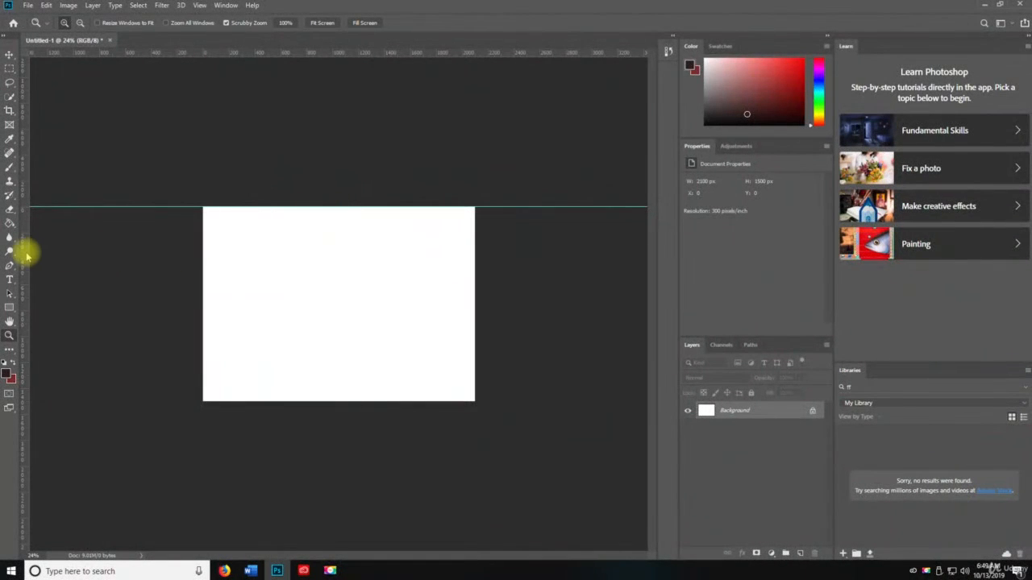
left_click_drag(25, 252, 203, 253)
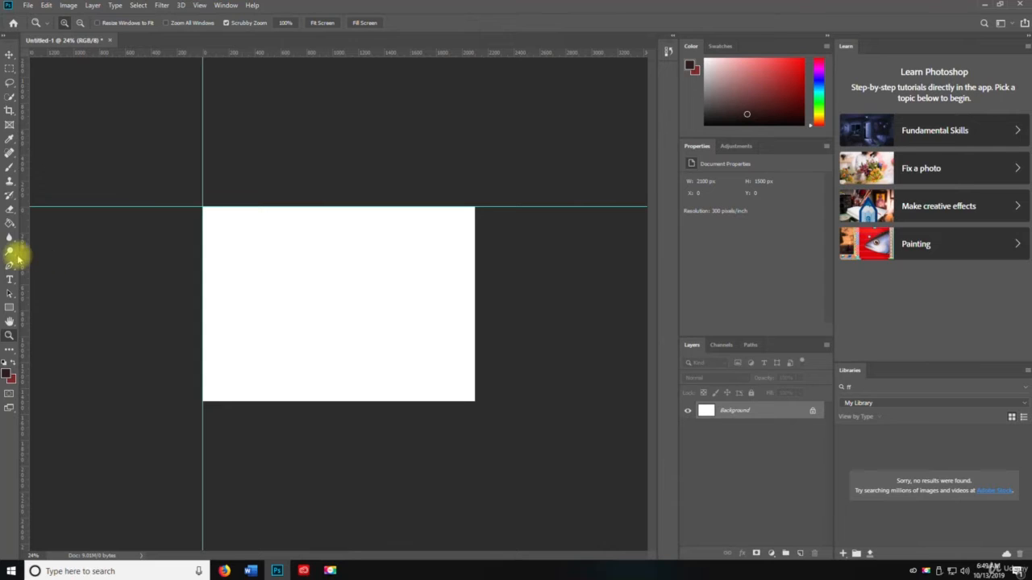
left_click_drag(22, 257, 474, 254)
left_click_drag(403, 56, 387, 396)
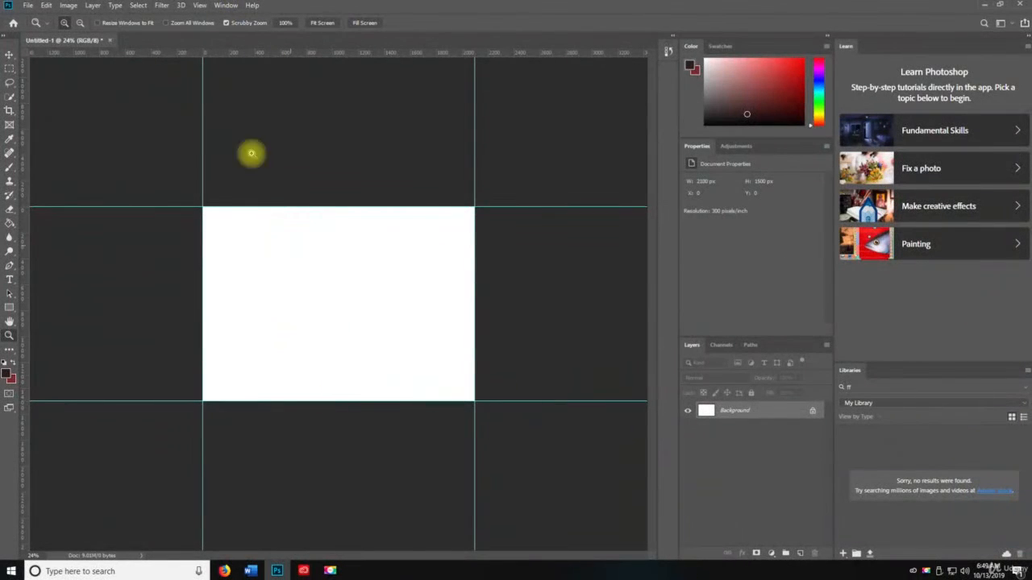
Add a new guide layout with 8 columns and a 20 px gutter, keeping the existing edge guides
left_click(199, 5)
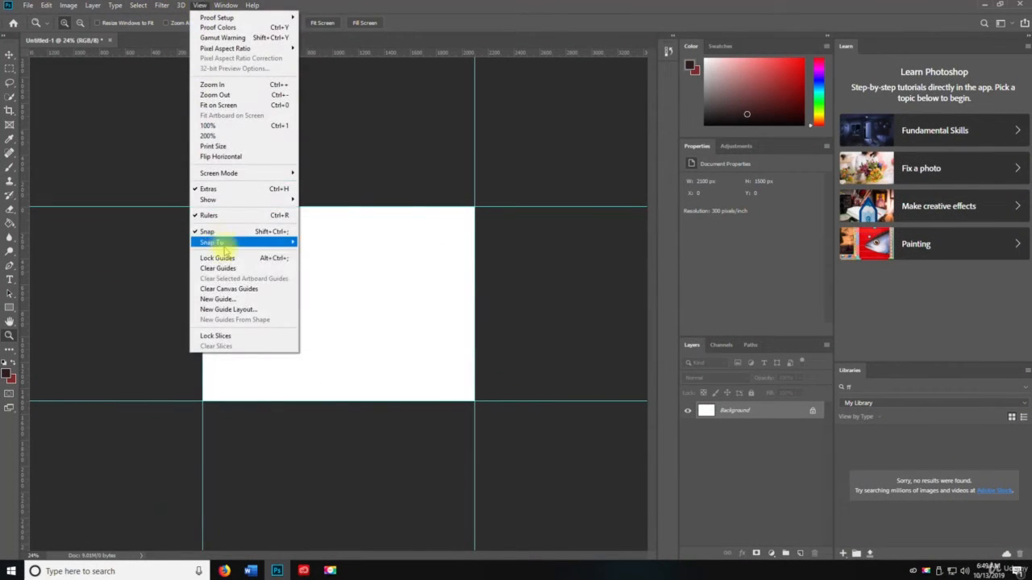
left_click(237, 312)
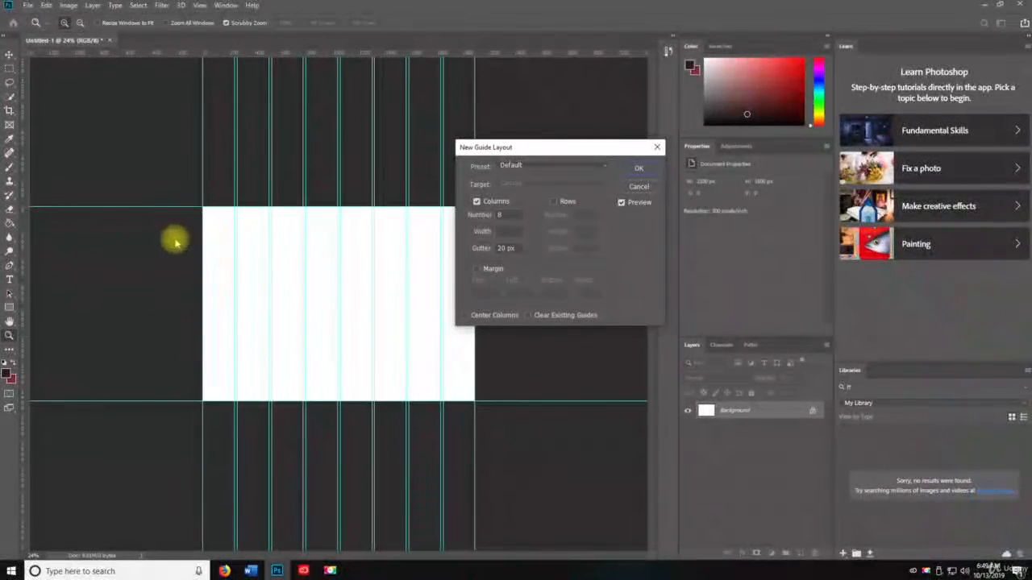
left_click(639, 167)
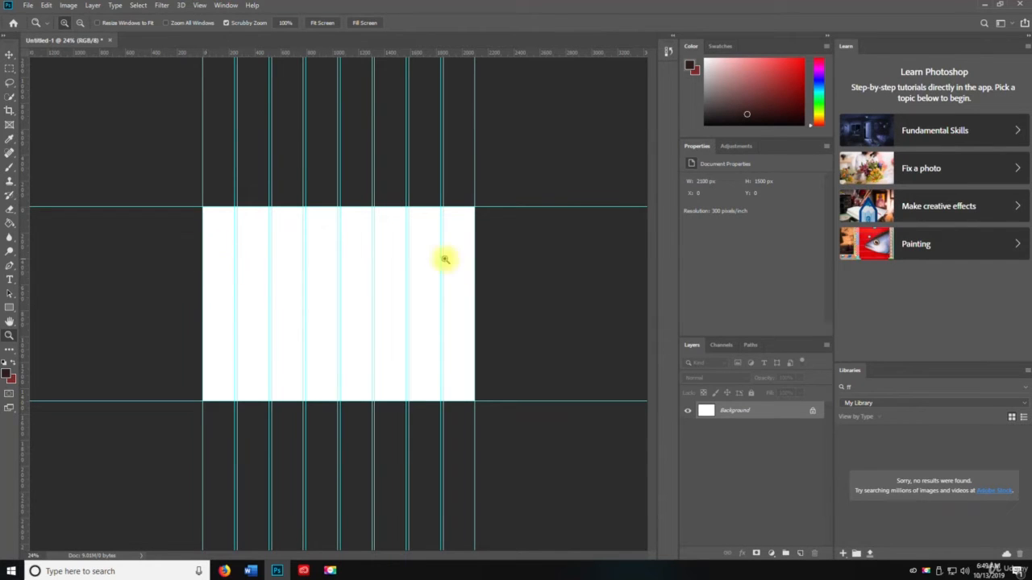
Examine the Lock Slices and Clear Slices commands
left_click(200, 6)
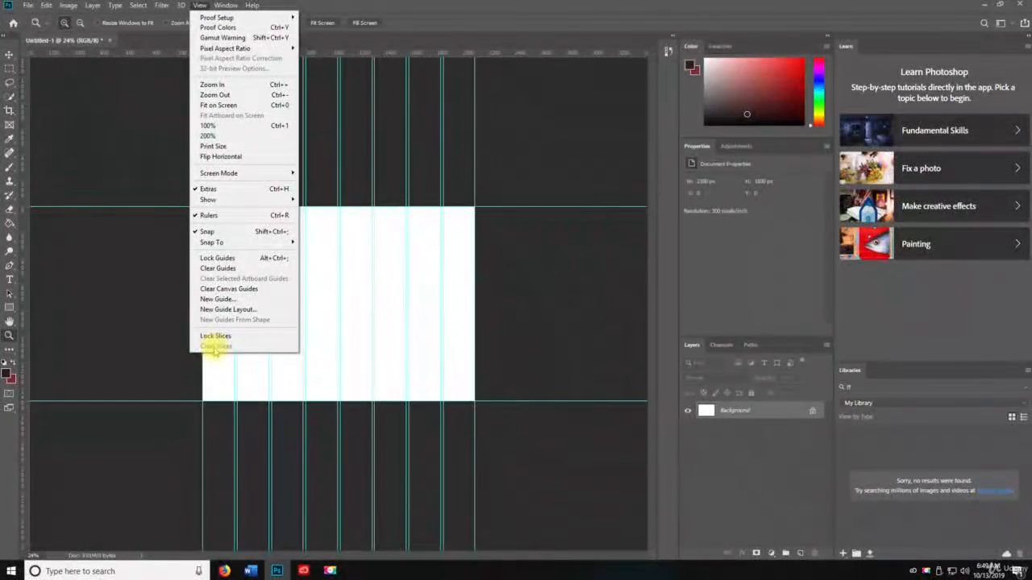
left_click(249, 5)
left_click(205, 6)
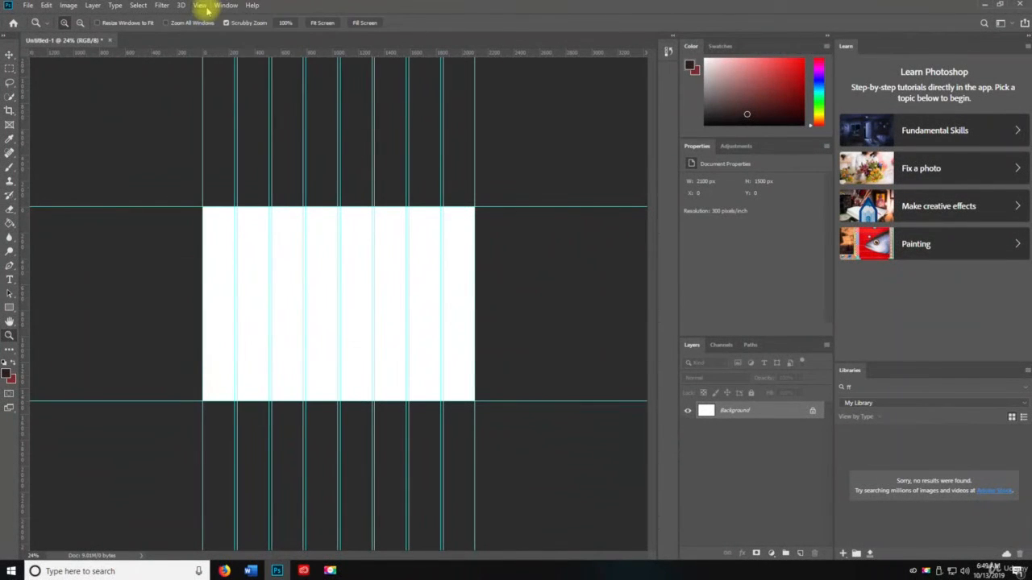
Look through the Pen, Clone Stamp and Crop tool groups for the slicing tools and activate the Slice tool
key("v")
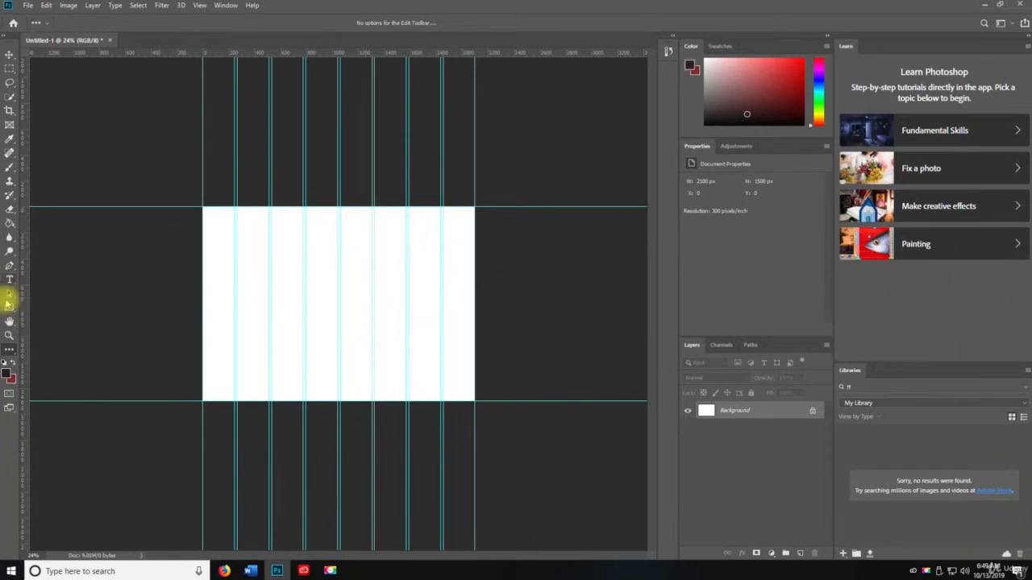
left_click(10, 266)
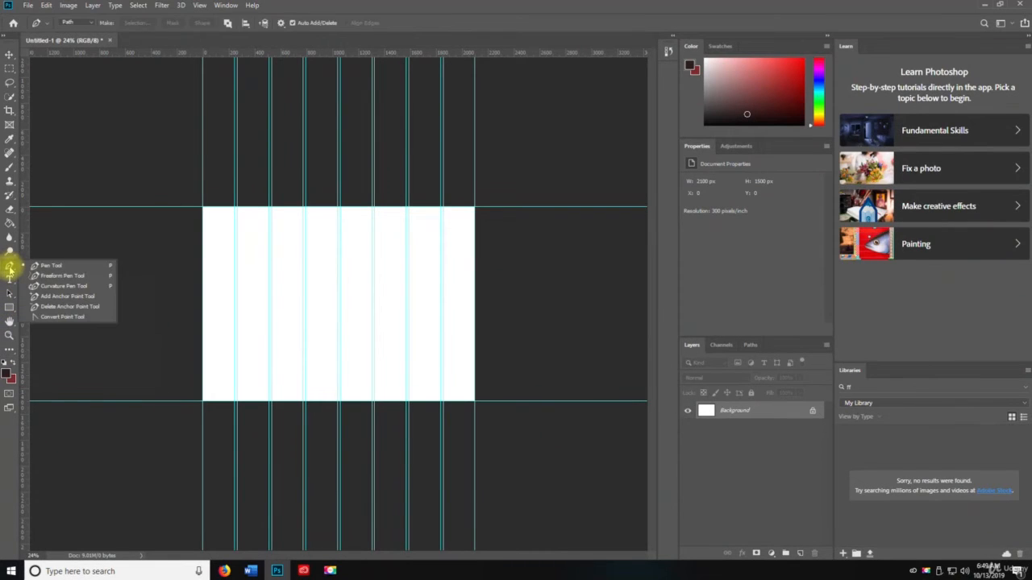
left_click(10, 268)
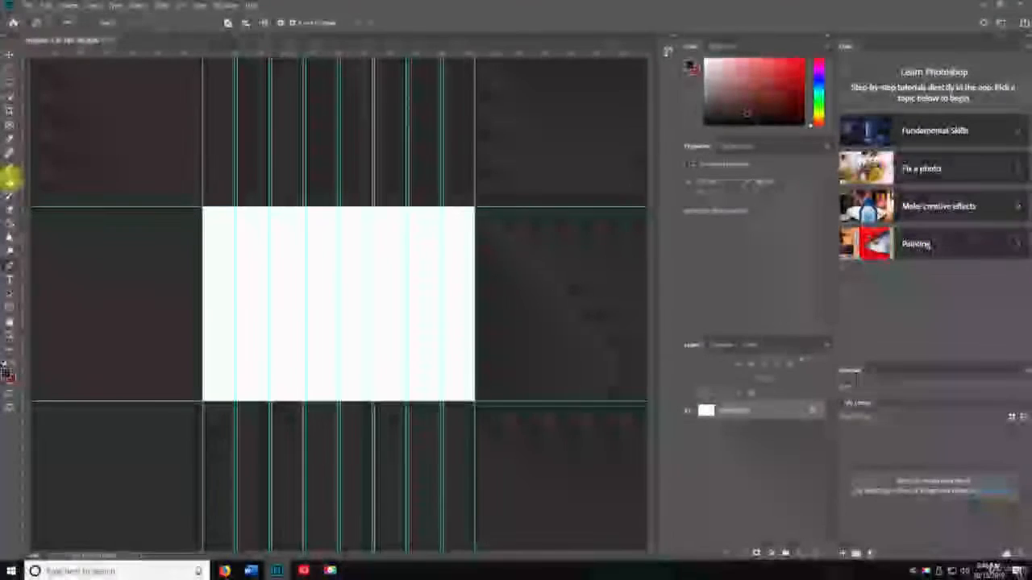
left_click(10, 182)
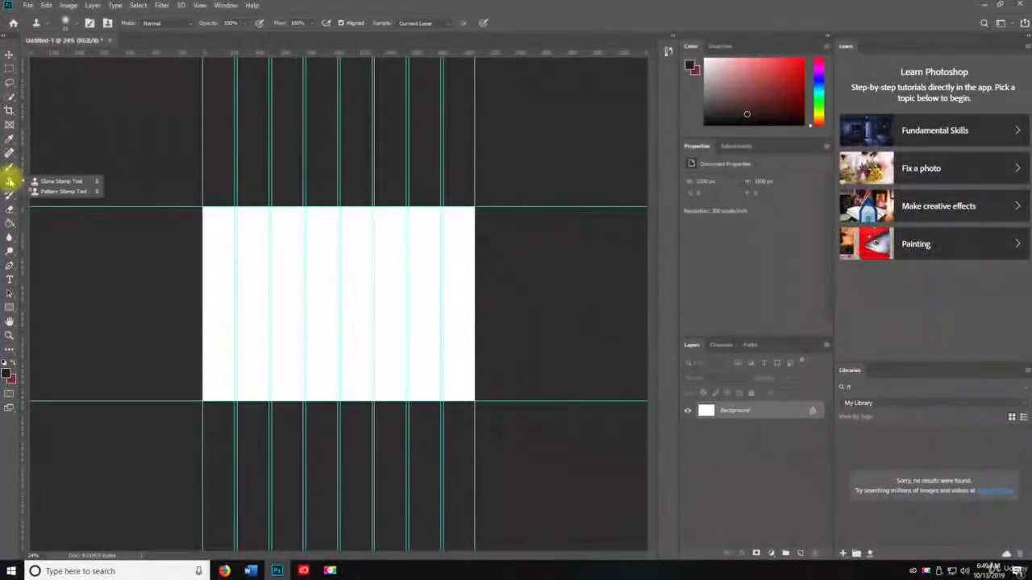
left_click(11, 126)
left_click(10, 111)
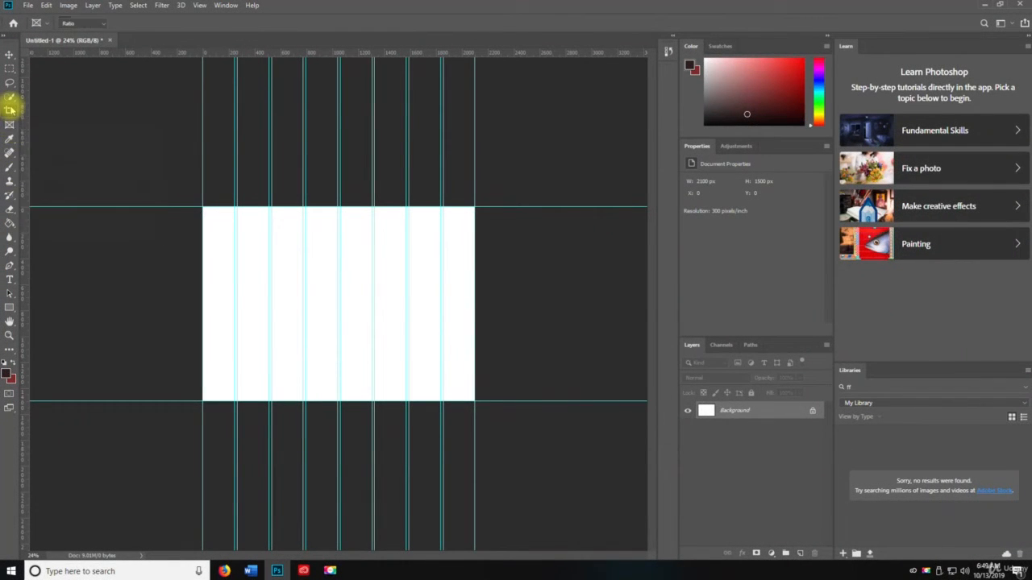
left_click(76, 140)
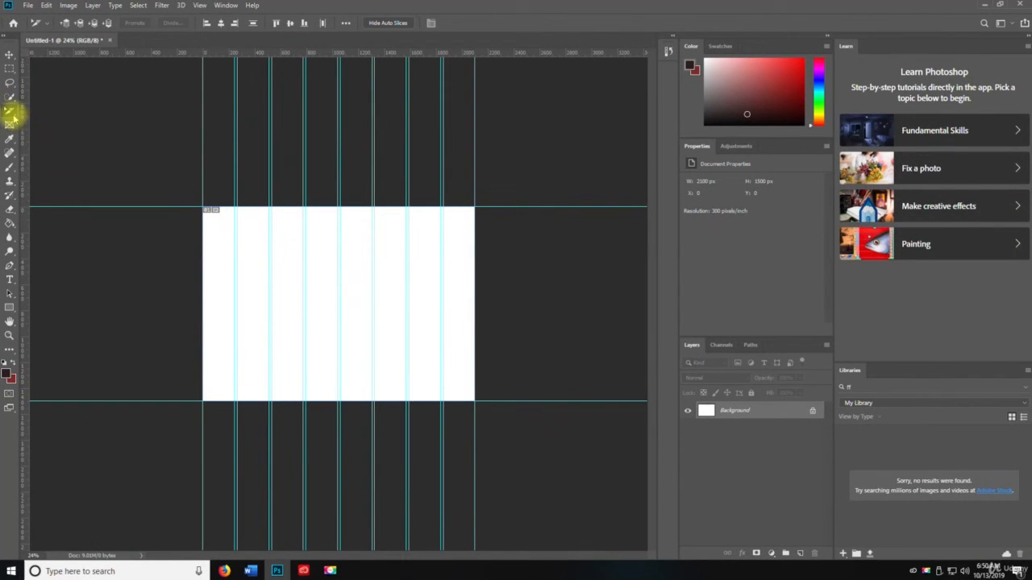
left_click_drag(14, 118, 40, 127)
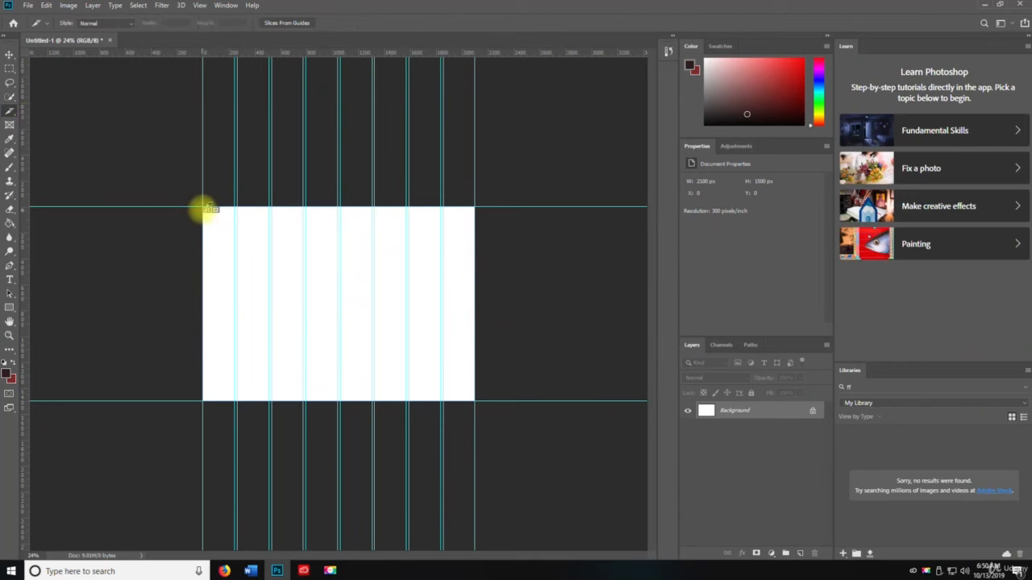
Draw full-height slices over the first three guide columns of the canvas
left_click_drag(202, 207, 234, 396)
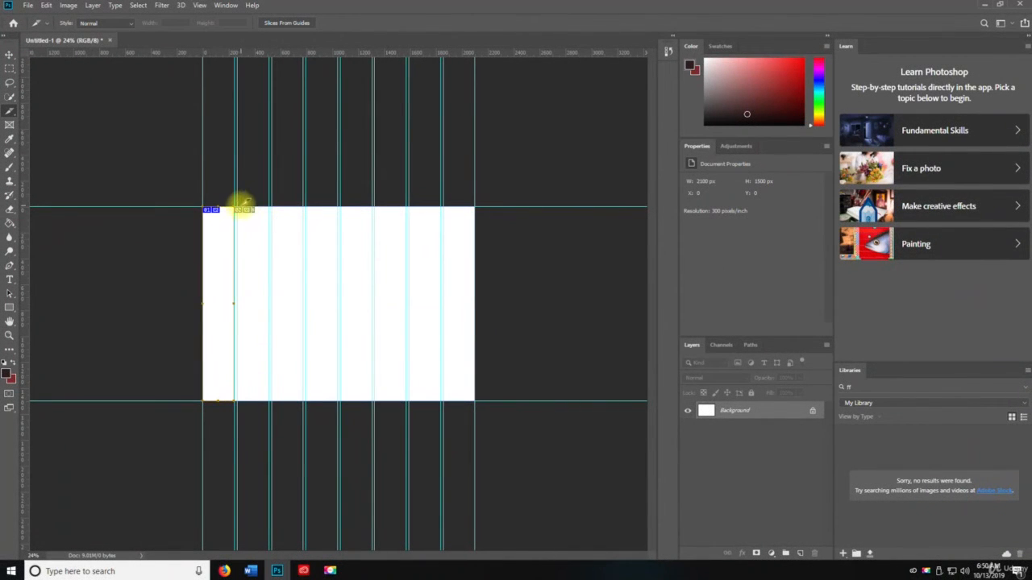
left_click_drag(237, 208, 268, 400)
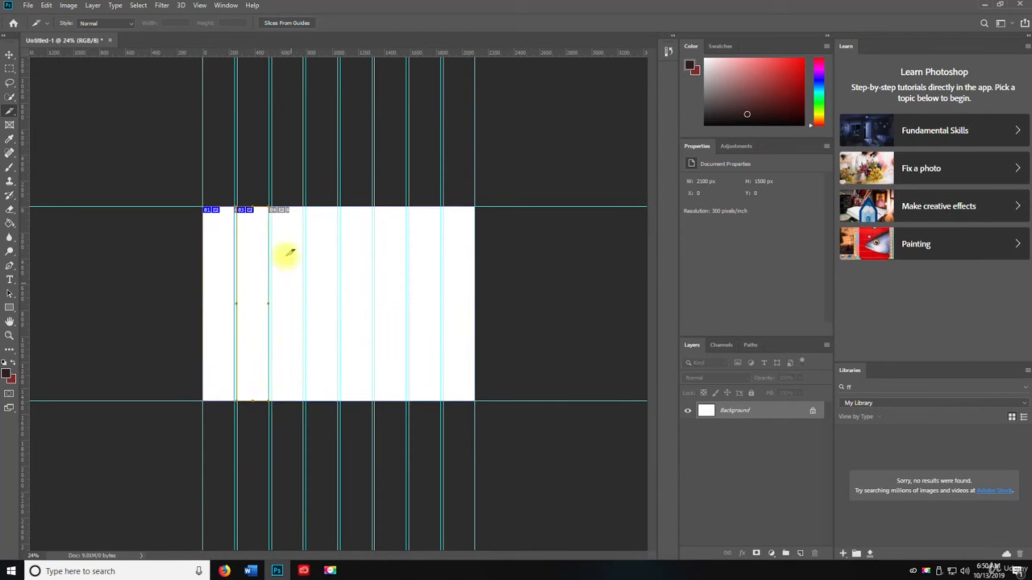
left_click_drag(275, 204, 302, 400)
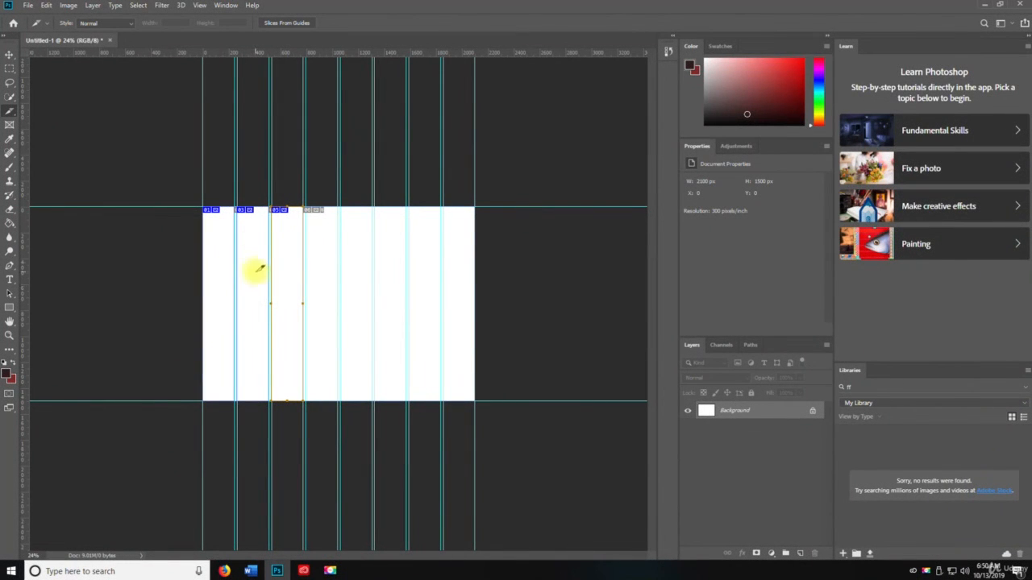
Try to delete a slice, undo the three column slices and return to the Move tool
key("v")
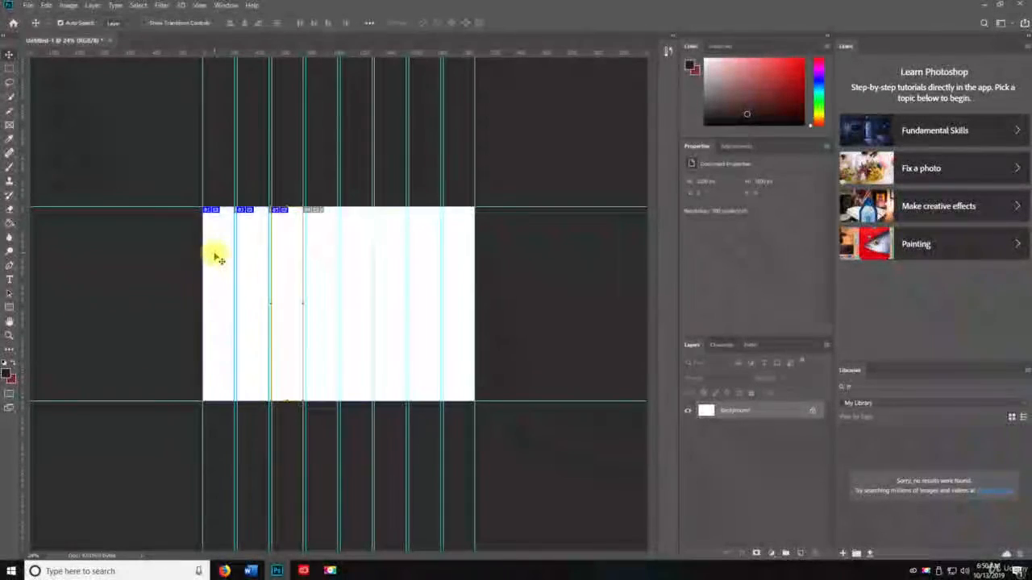
key("Delete")
key("z")
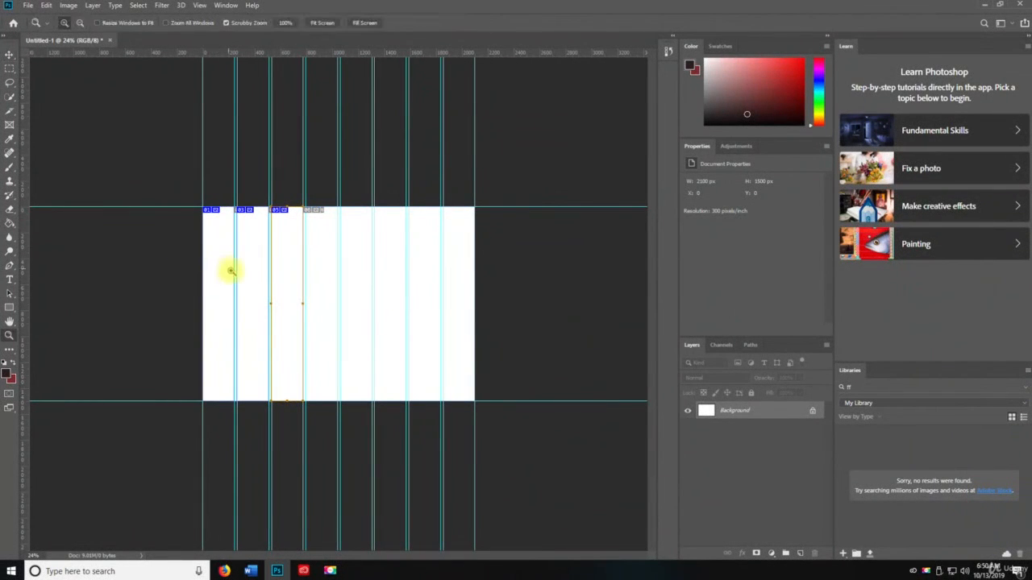
key("ctrl+z")
key("ctrl+z")
key("ctrl+z")
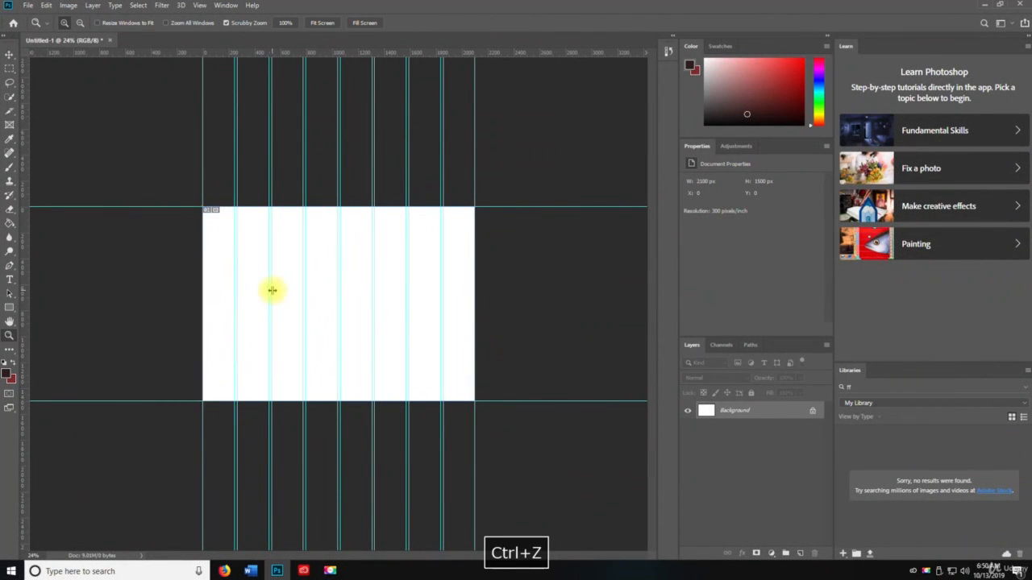
key("v")
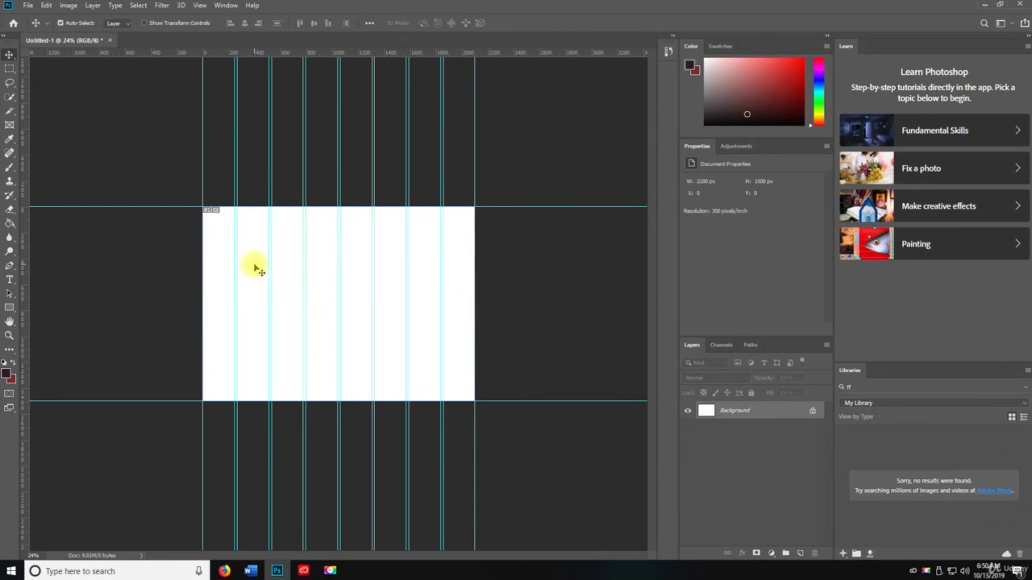